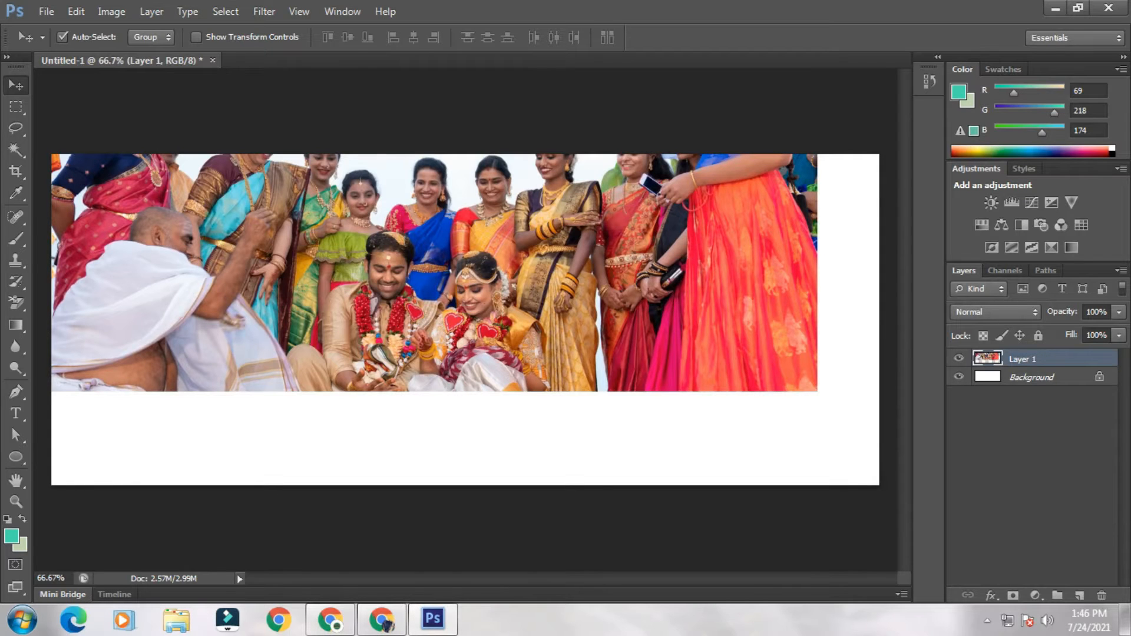
Scale the wedding photo to about 108% width and 142% height and position it to cover the whole canvas
key(ctrl+t)
drag(817, 391, 853, 402)
drag(756, 331, 782, 342)
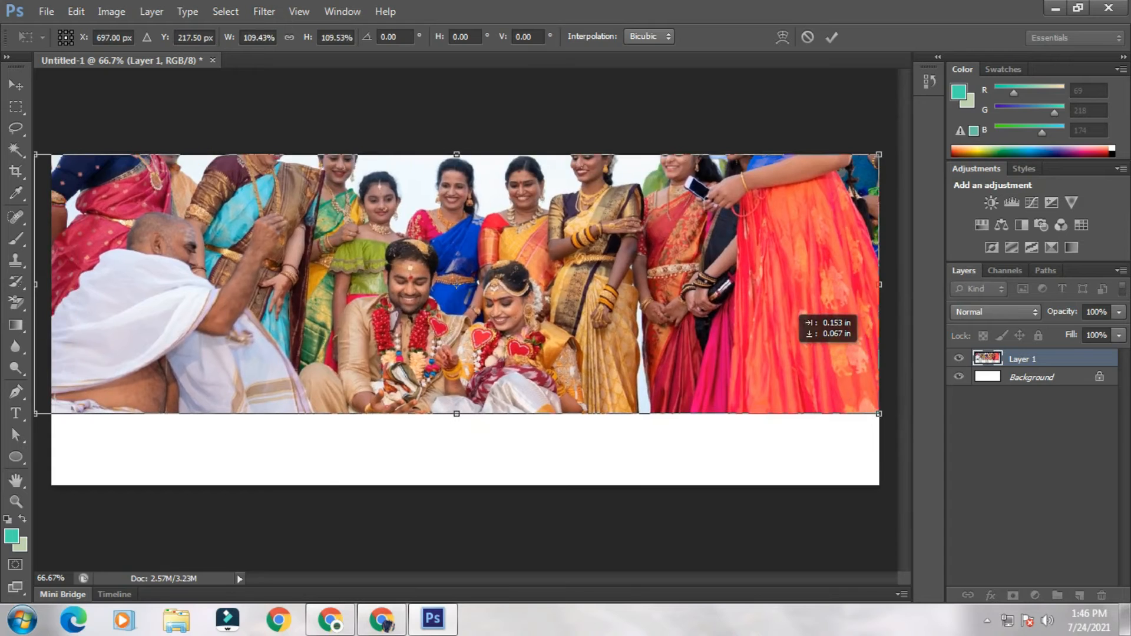
drag(457, 414, 457, 485)
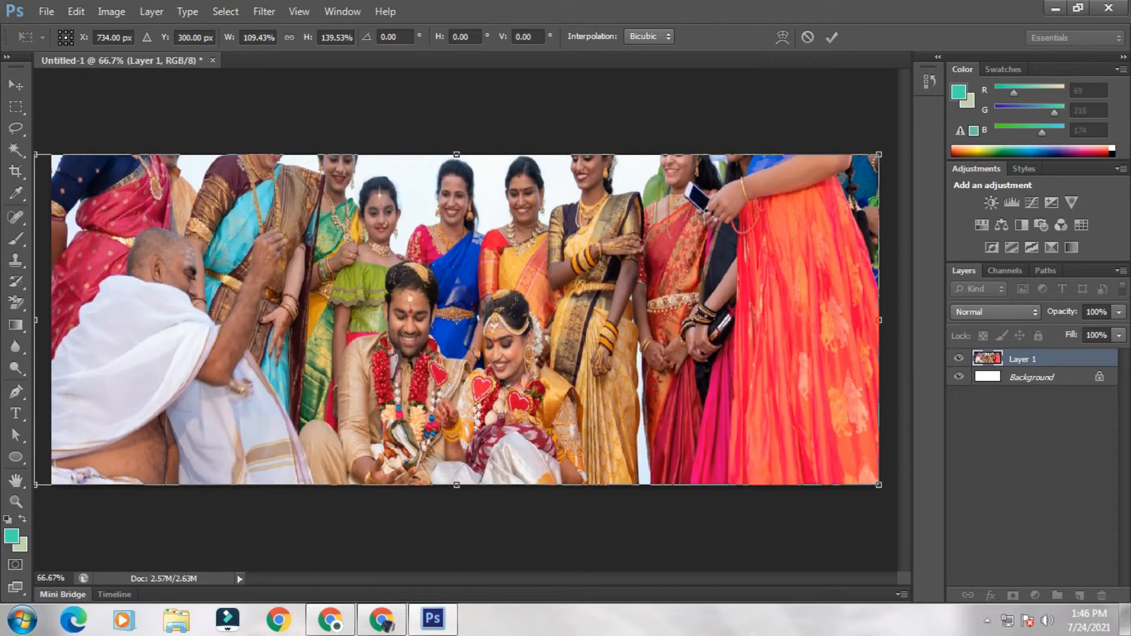
drag(35, 485, 40, 482)
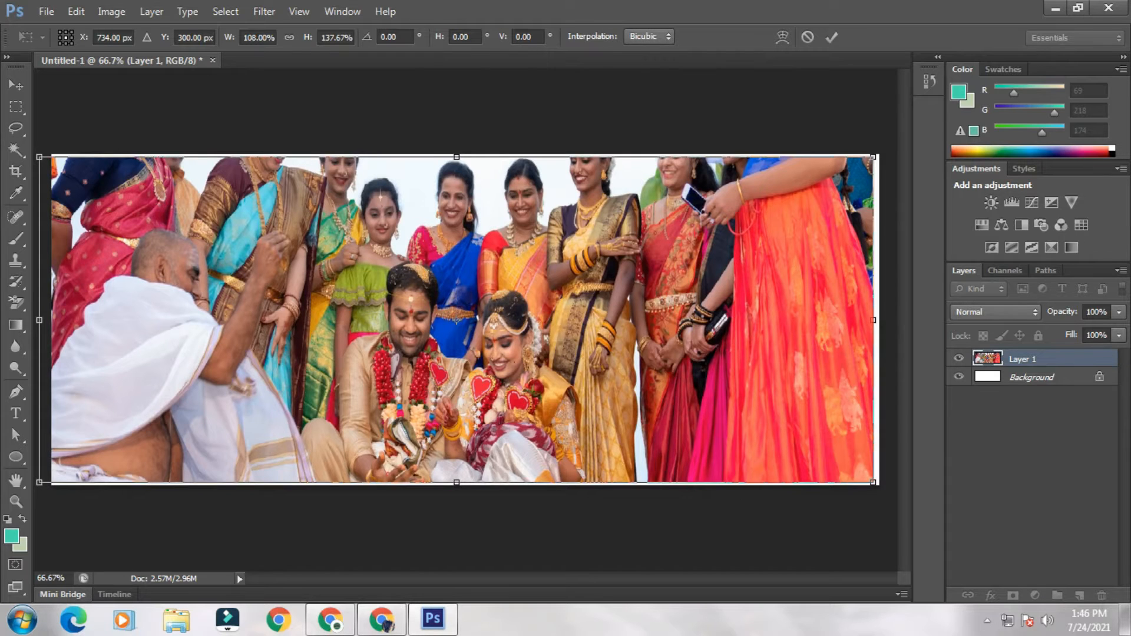
drag(457, 482, 457, 504)
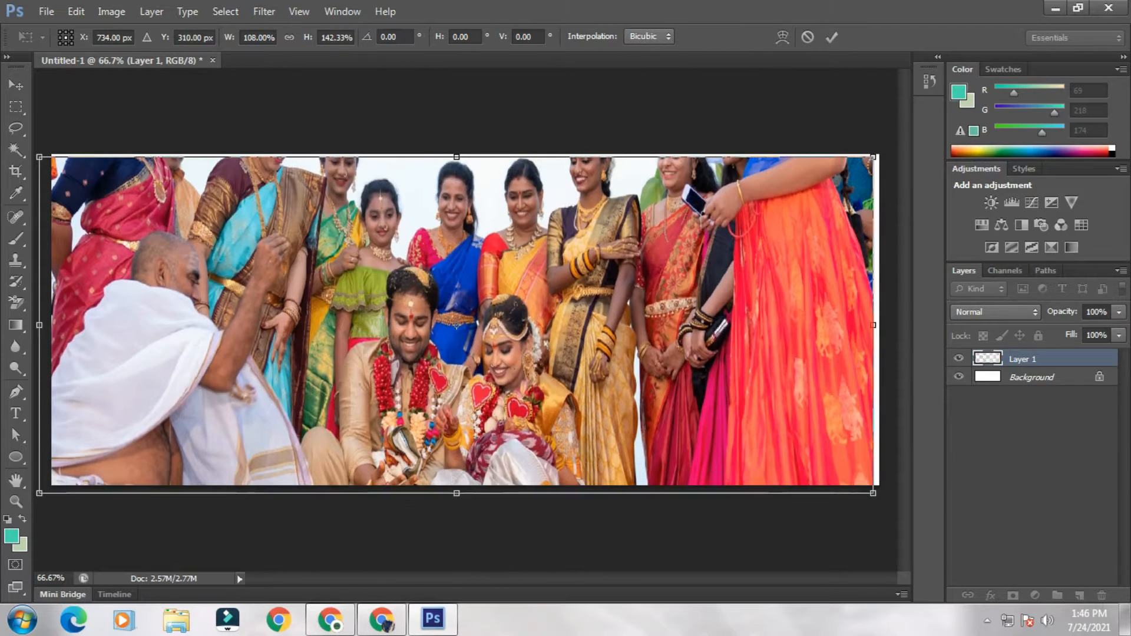
key(Return)
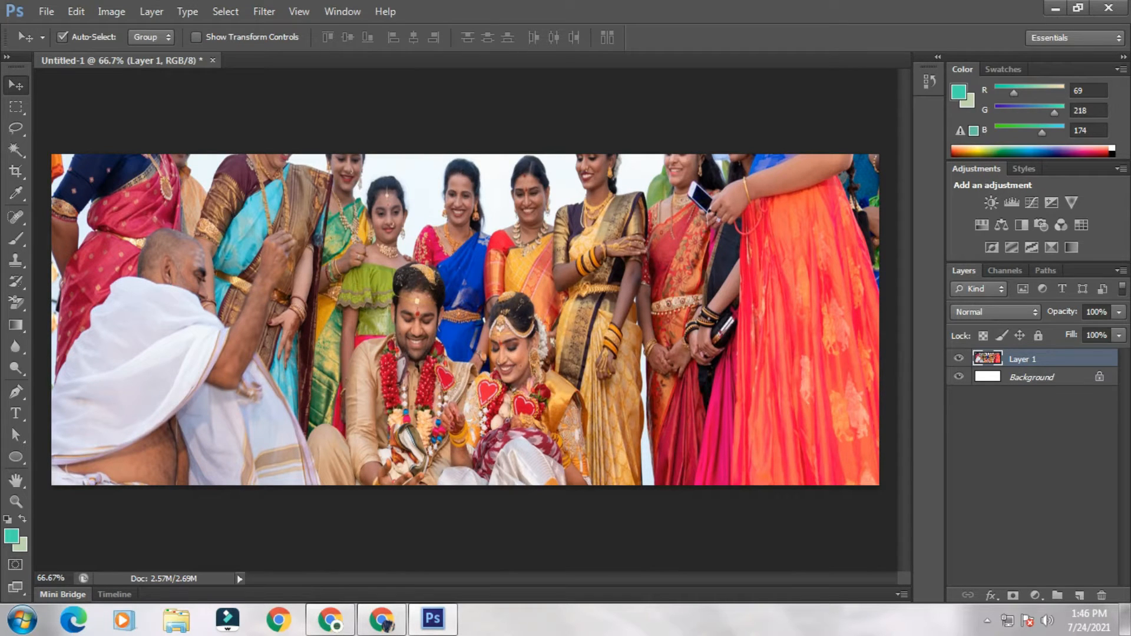
Convert the photo with a Black & White adjustment, setting Greens to -99% and Yellows to -11%
click(111, 11)
mouse_move(177, 53)
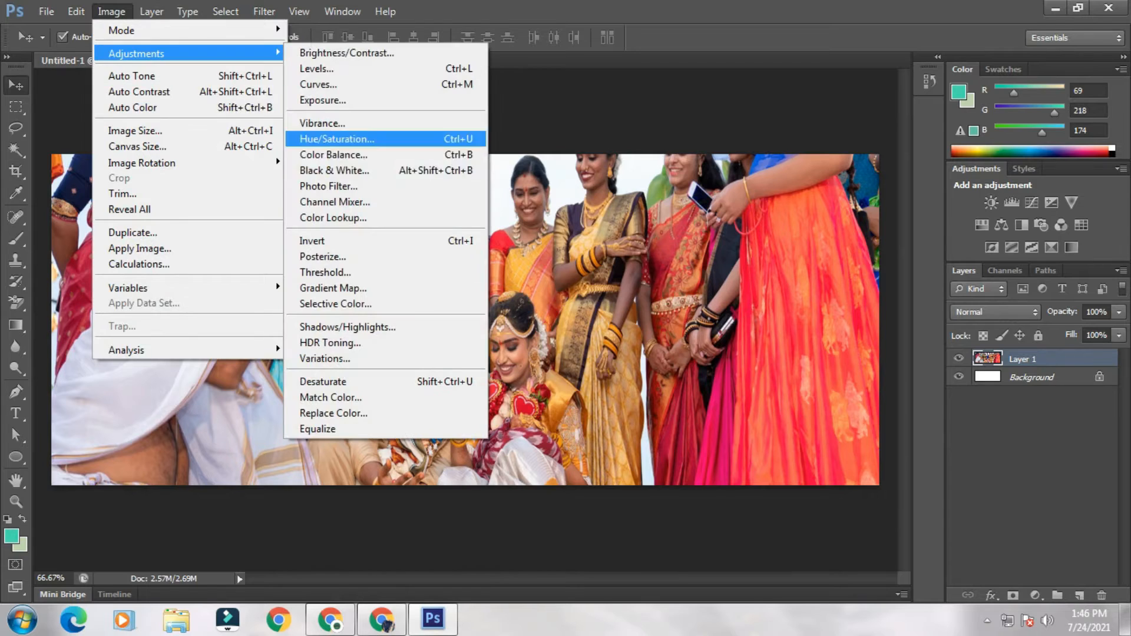
click(334, 170)
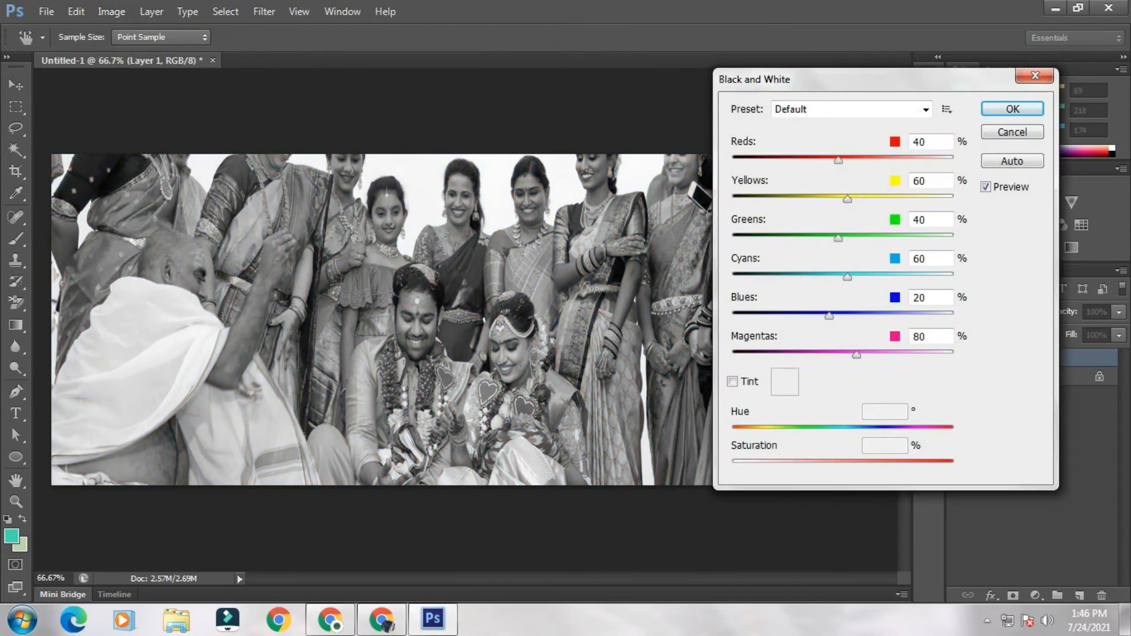
drag(839, 238, 777, 239)
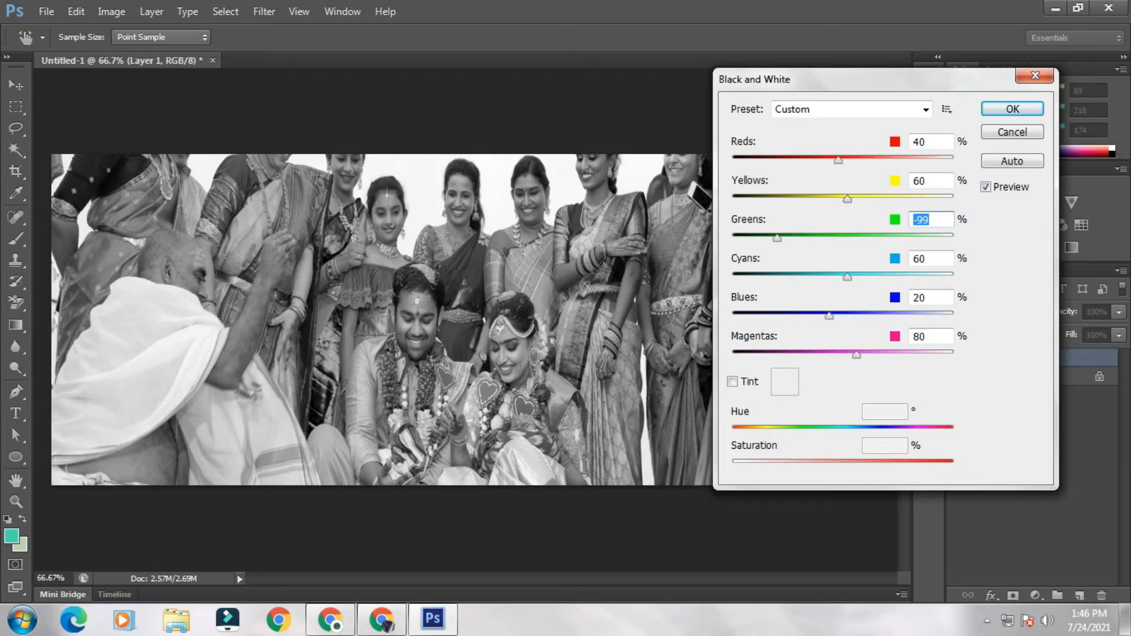
drag(847, 199, 816, 200)
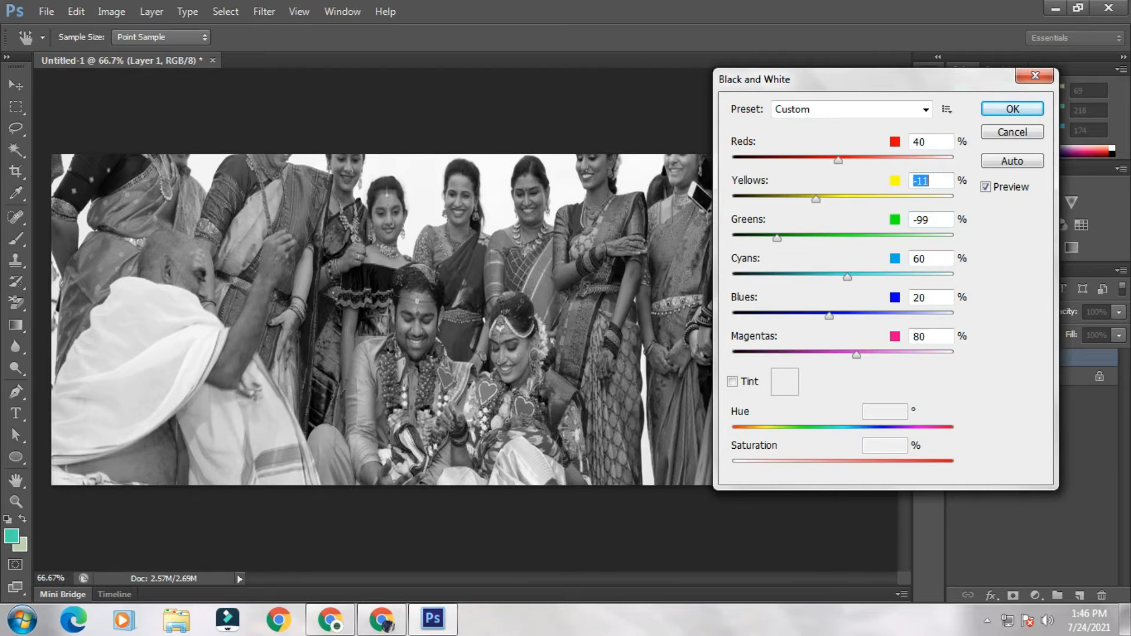
click(1012, 109)
Draw a teal ellipse about 802 × 744 px over the left end of the canvas and stack it above the photo
click(1032, 377)
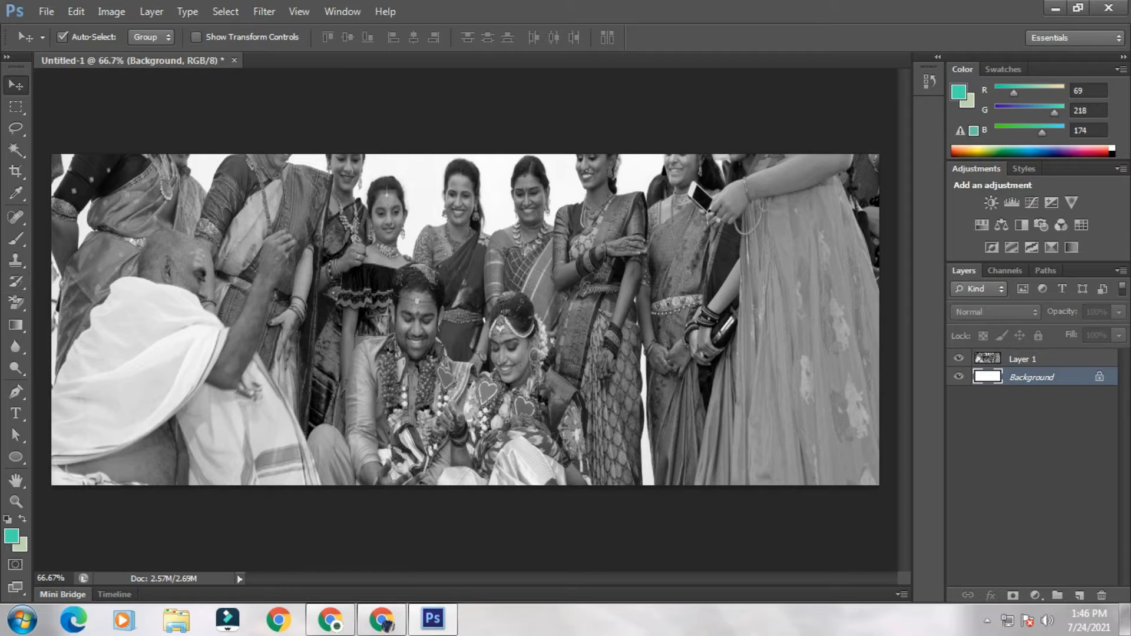
key(u)
mouse_move(43, 141)
mouse_down()
mouse_move(235, 466)
mouse_move(423, 518)
mouse_move(348, 488)
mouse_move(336, 463)
mouse_move(322, 485)
mouse_move(342, 434)
mouse_move(369, 477)
mouse_up()
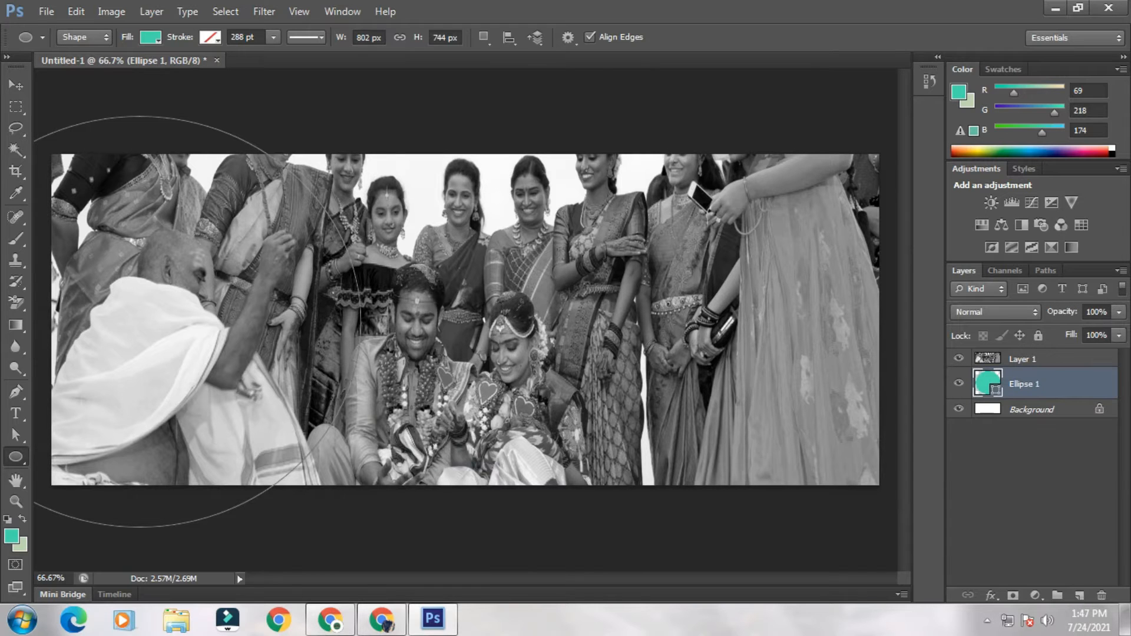
key(ctrl+bracketright)
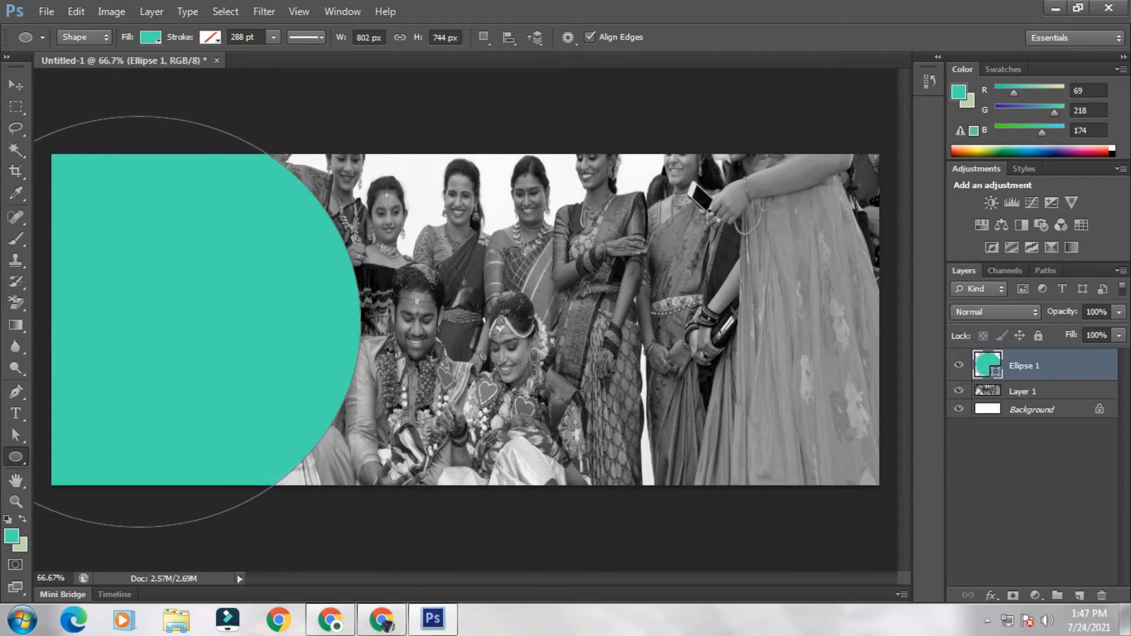
Give the teal ellipse a white stroke about 3.69 pt wide
click(150, 38)
click(210, 37)
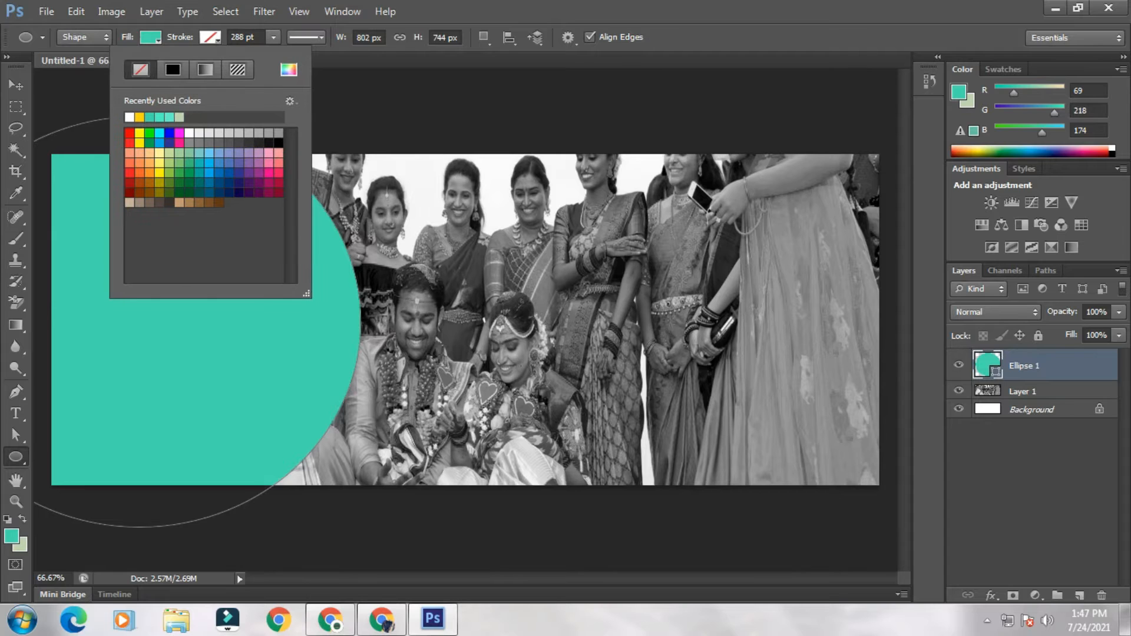
click(130, 117)
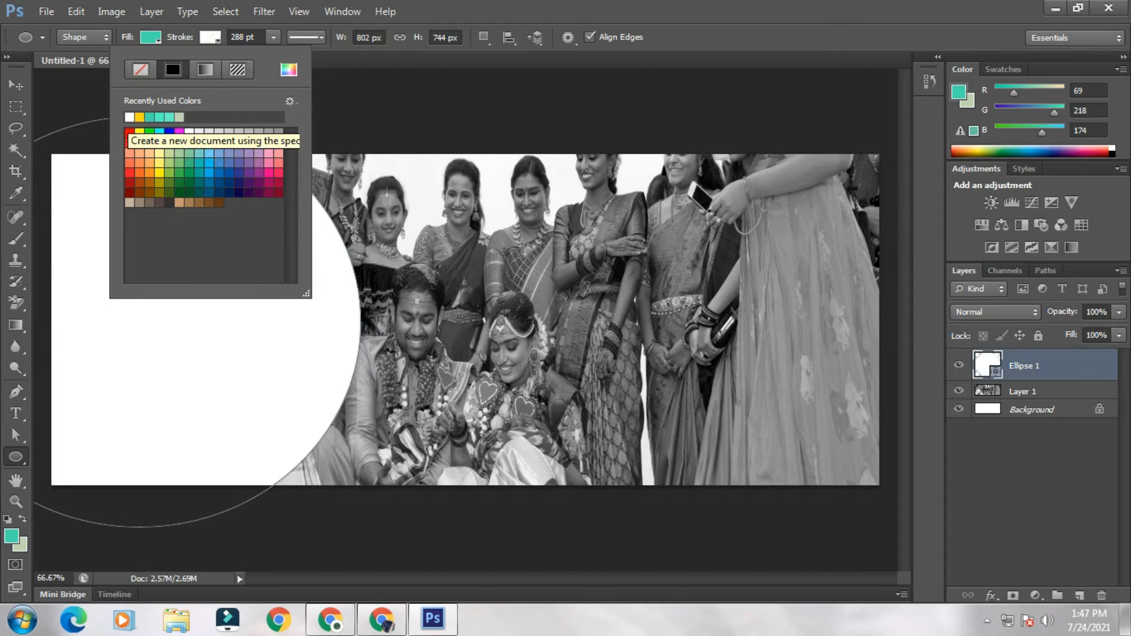
click(273, 37)
drag(275, 56, 208, 56)
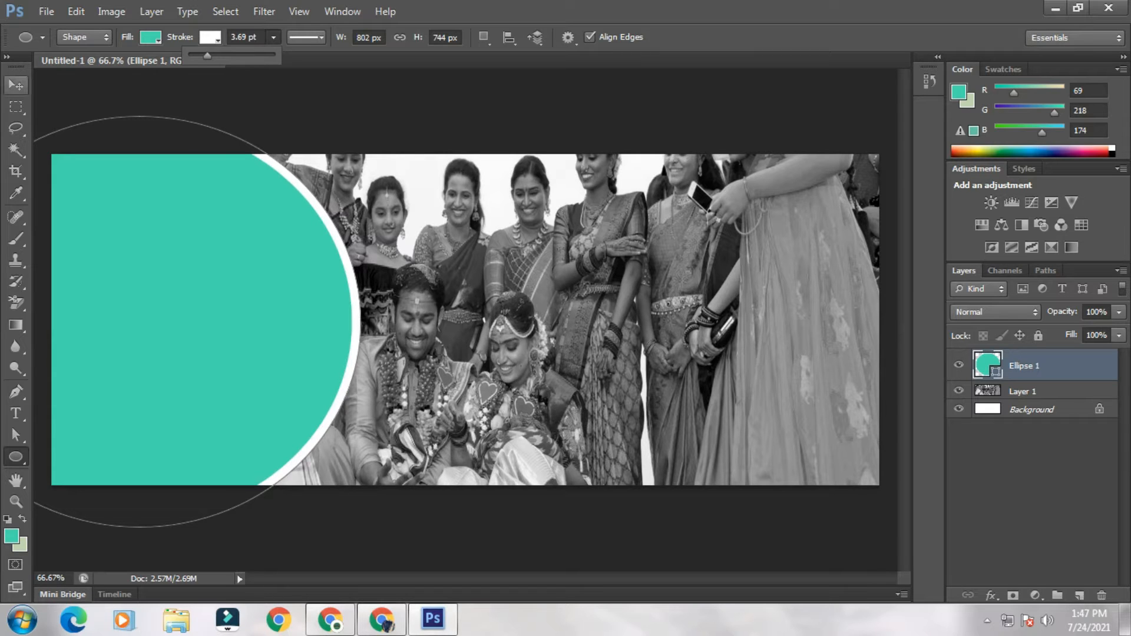
click(16, 85)
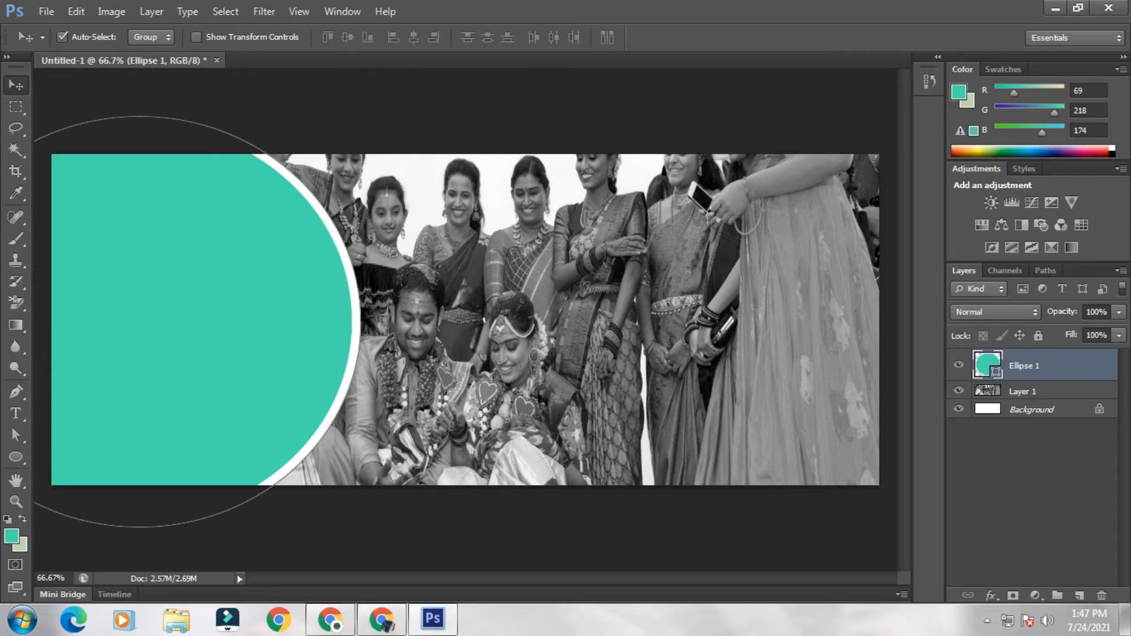
Duplicate the ellipse layer as "Ellipse 1 copy" and move the copy to the middle of the canvas
right_click(1025, 365)
click(836, 82)
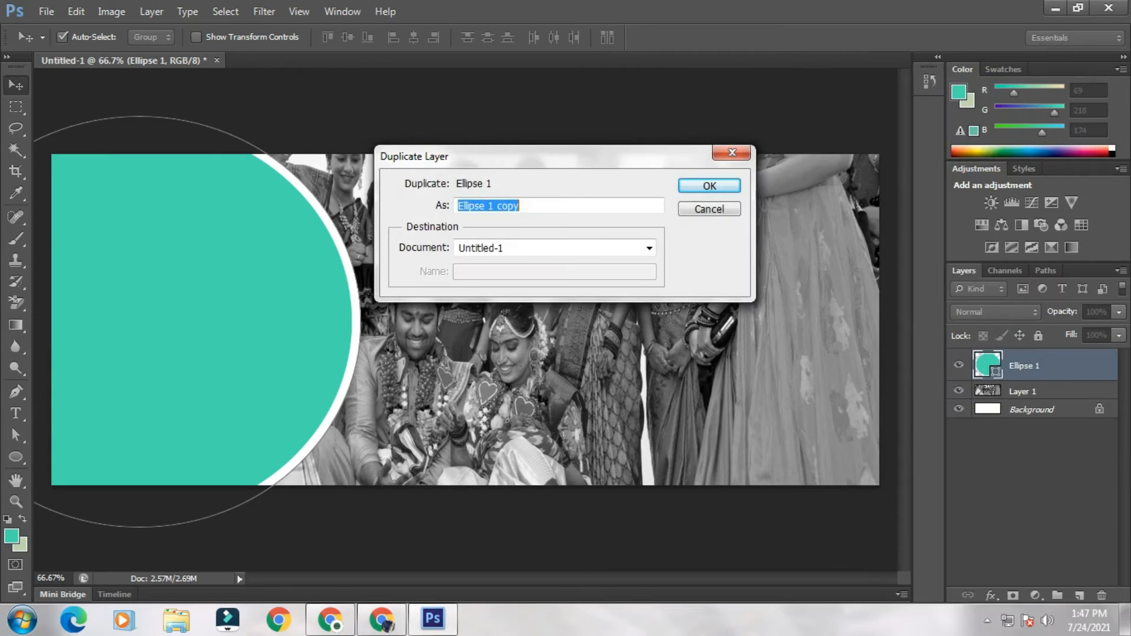
click(710, 185)
drag(361, 277, 658, 260)
Set the foreground color to a red of RGB 218, 69, 80 and fill the ellipse copy with bright red
click(11, 536)
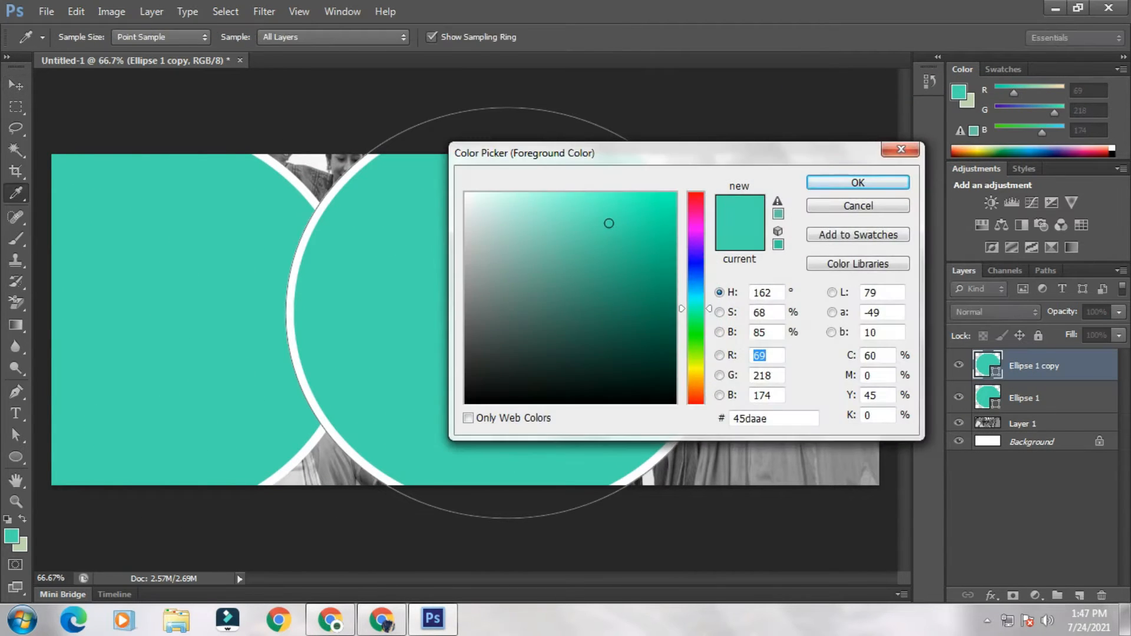
click(695, 194)
click(858, 183)
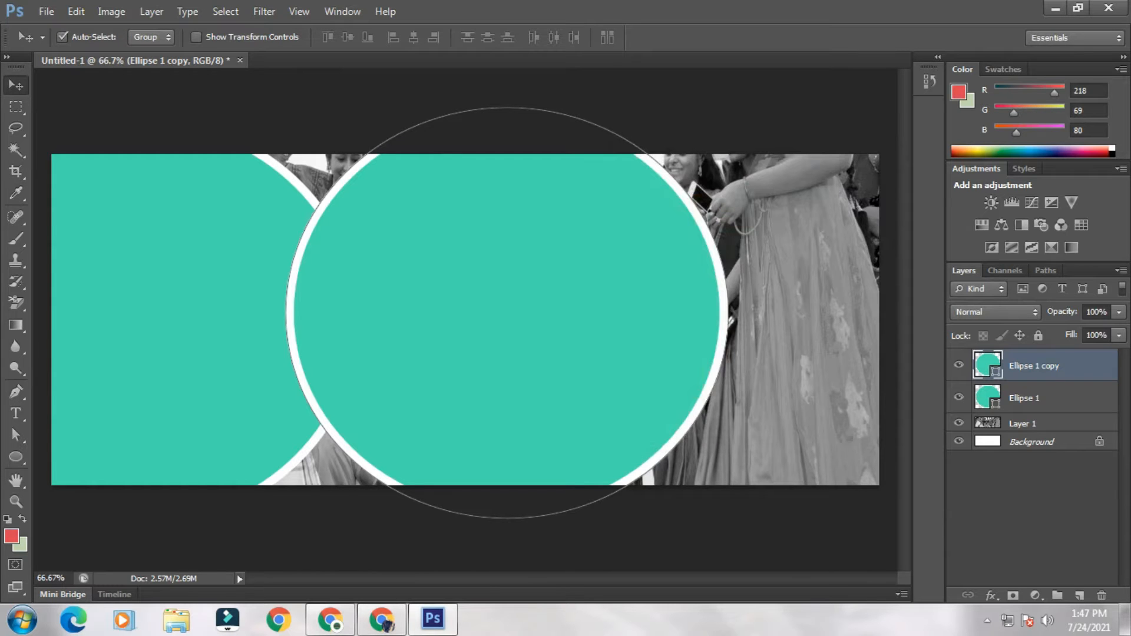
click(16, 457)
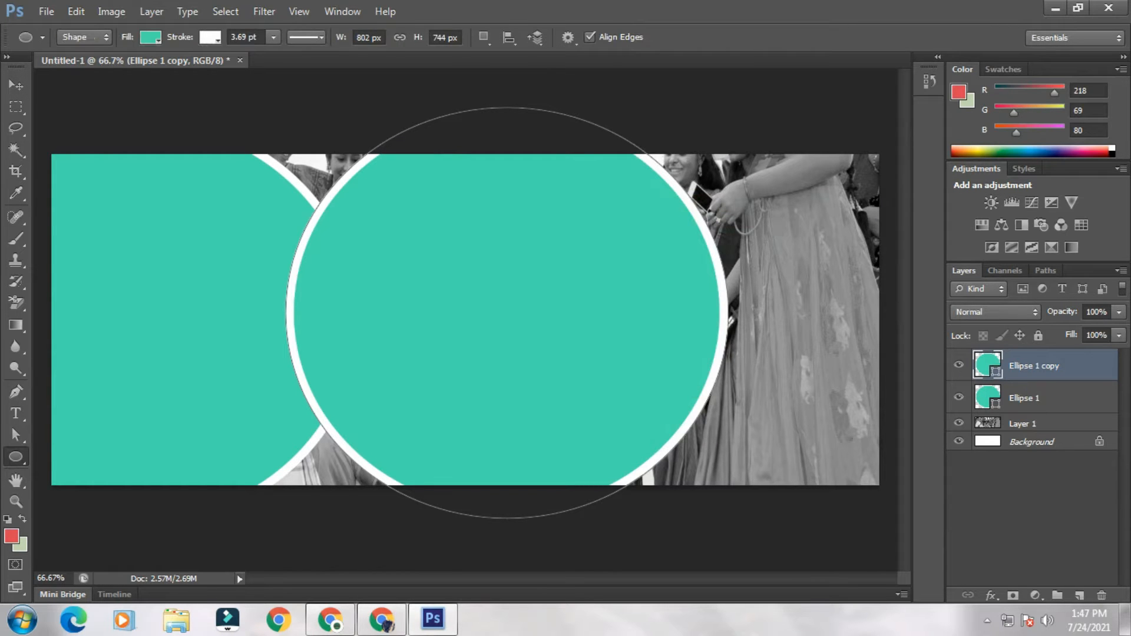
click(151, 37)
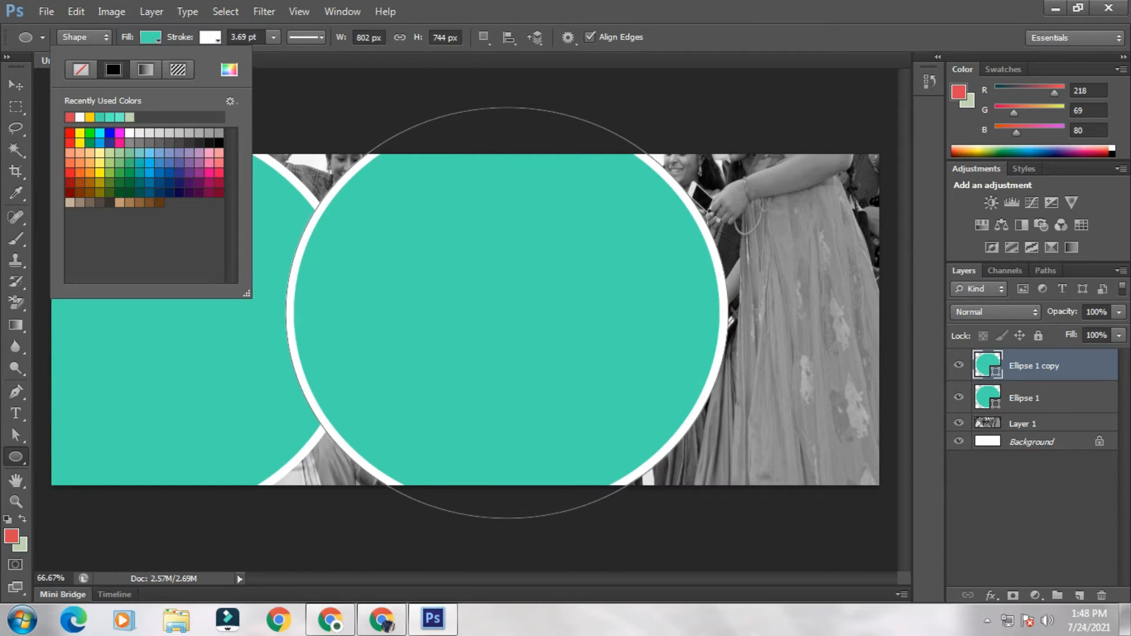
click(70, 142)
click(16, 85)
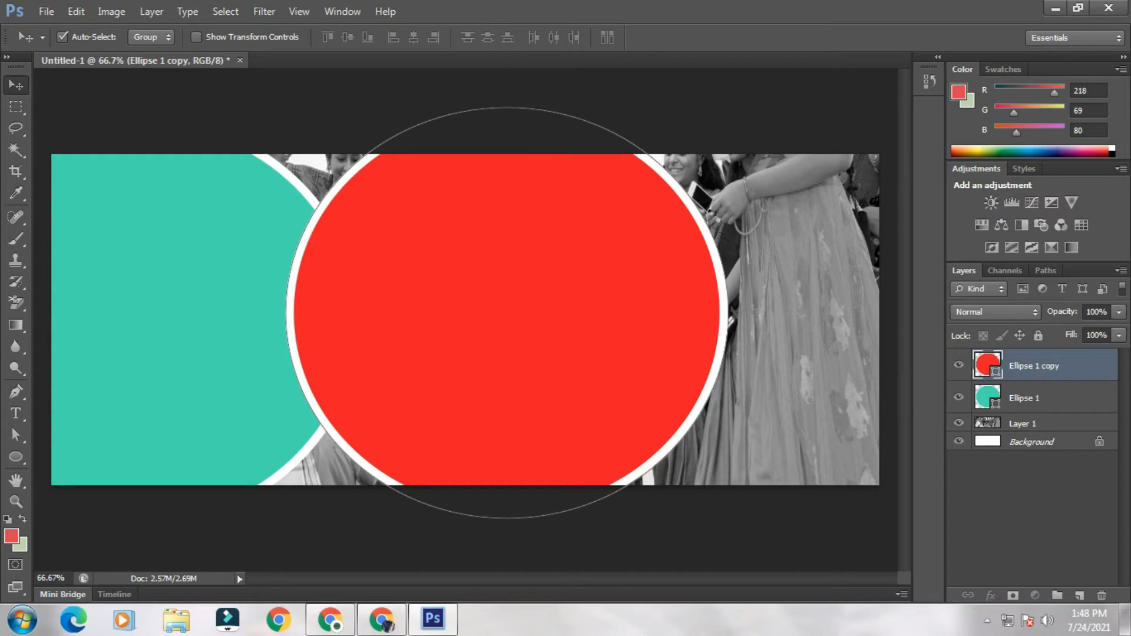
Place the red ellipse behind the teal one as a crescent along its right side and widen it to about 115%
drag(1048, 398, 1048, 356)
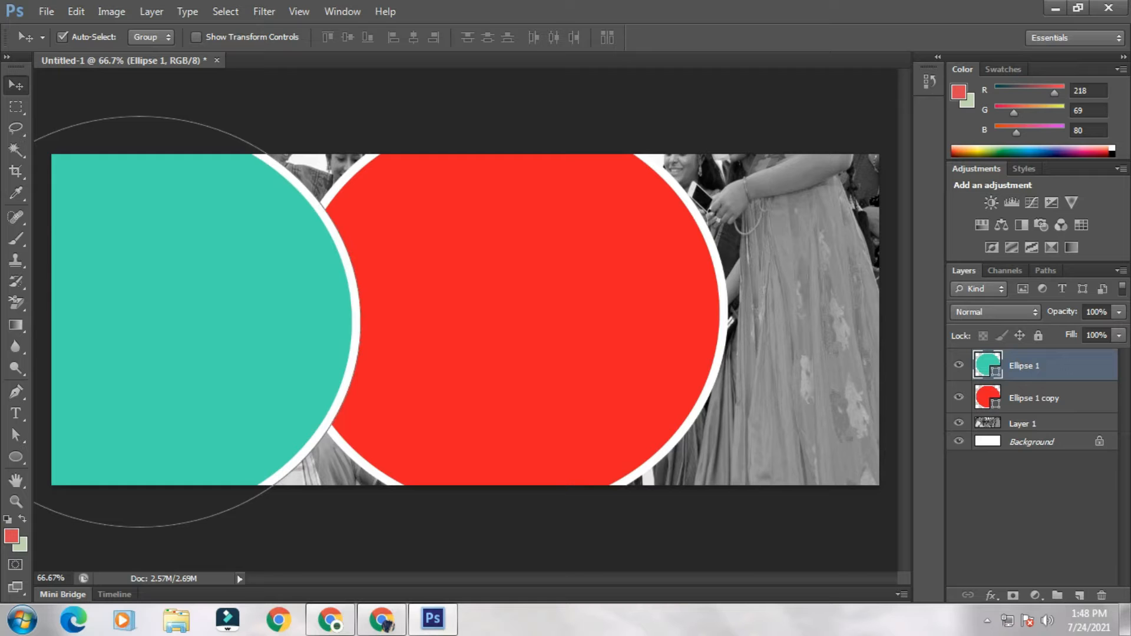
drag(553, 298, 249, 269)
key(ctrl+t)
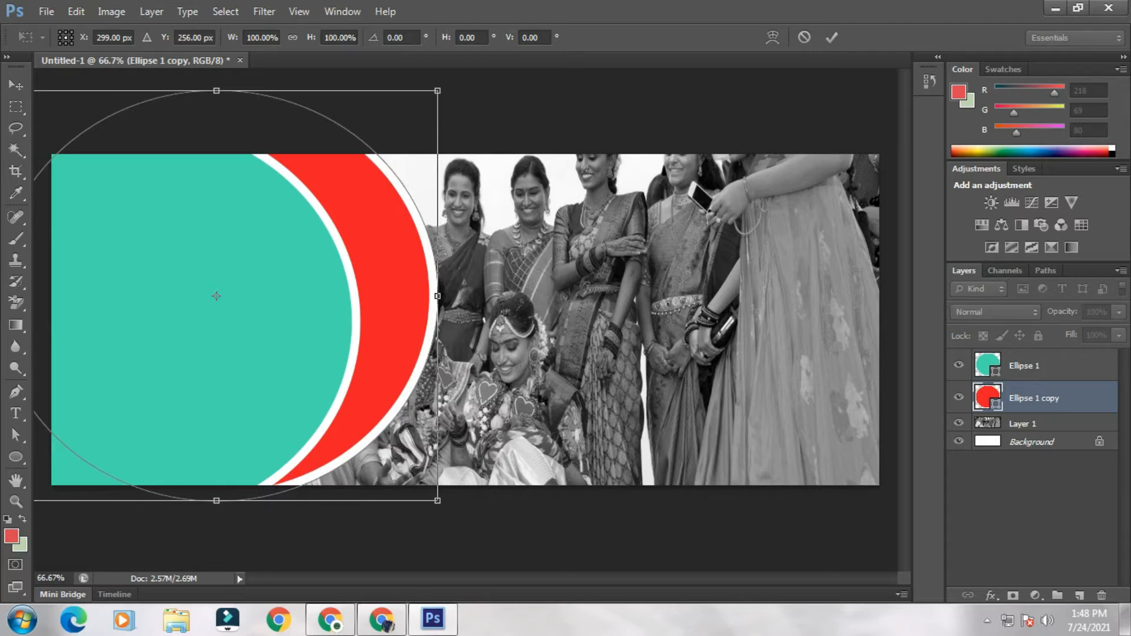
drag(437, 295, 504, 296)
drag(251, 296, 251, 290)
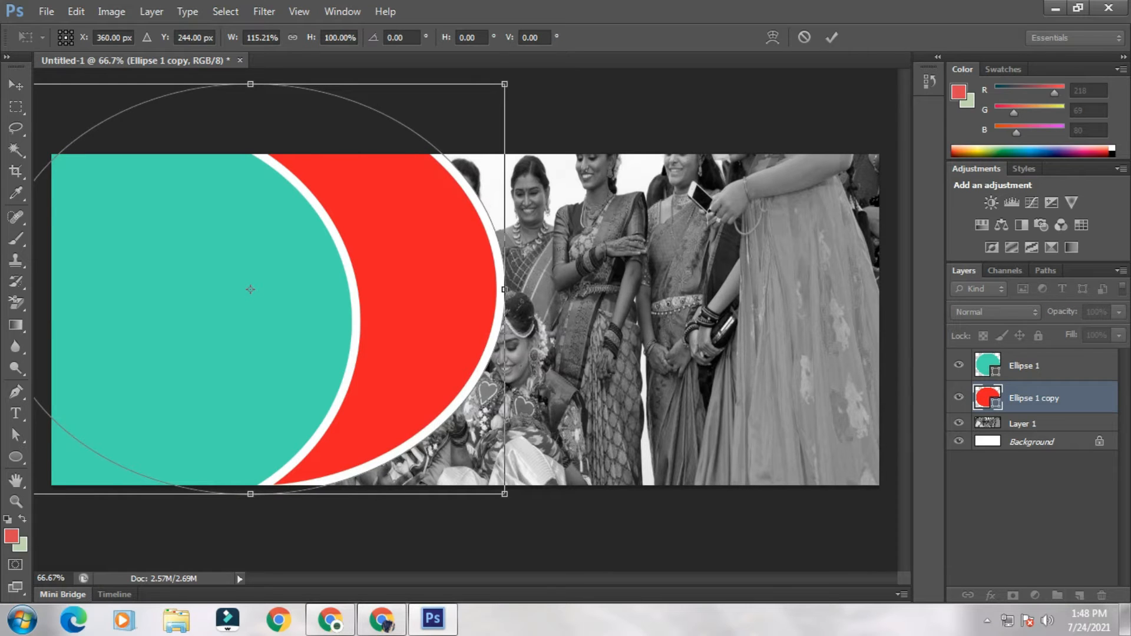
key(Return)
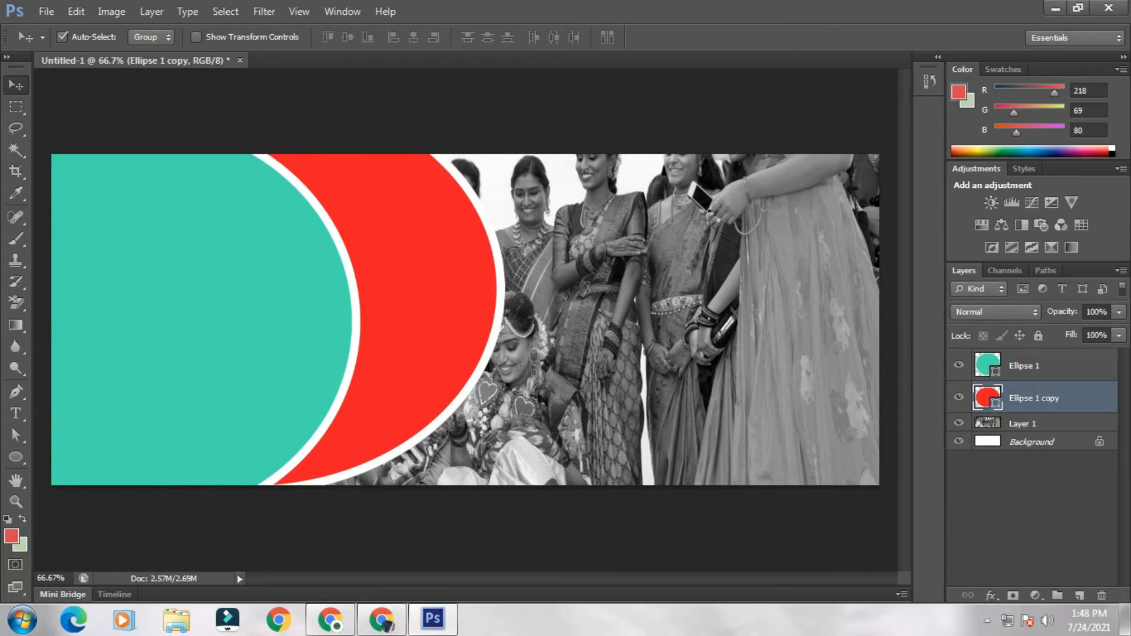
Draw a teal rectangle about 143 × 130 px over the right part of the photo
click(15, 457)
click(93, 454)
drag(656, 243, 735, 312)
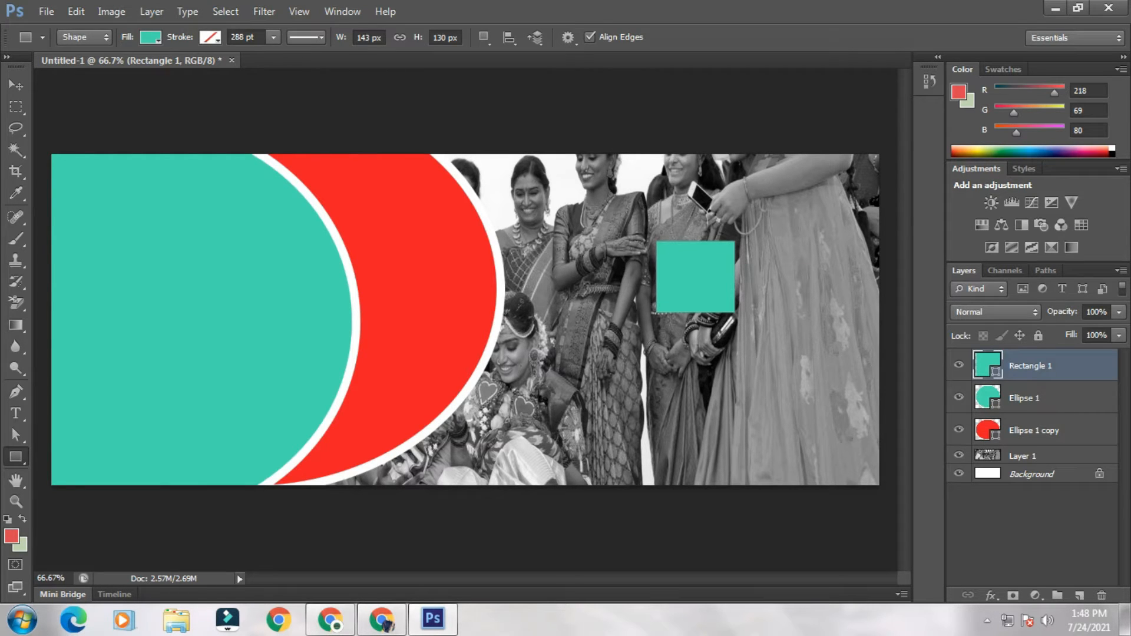
Give the small rectangle a white stroke about 1.92 pt wide
click(150, 37)
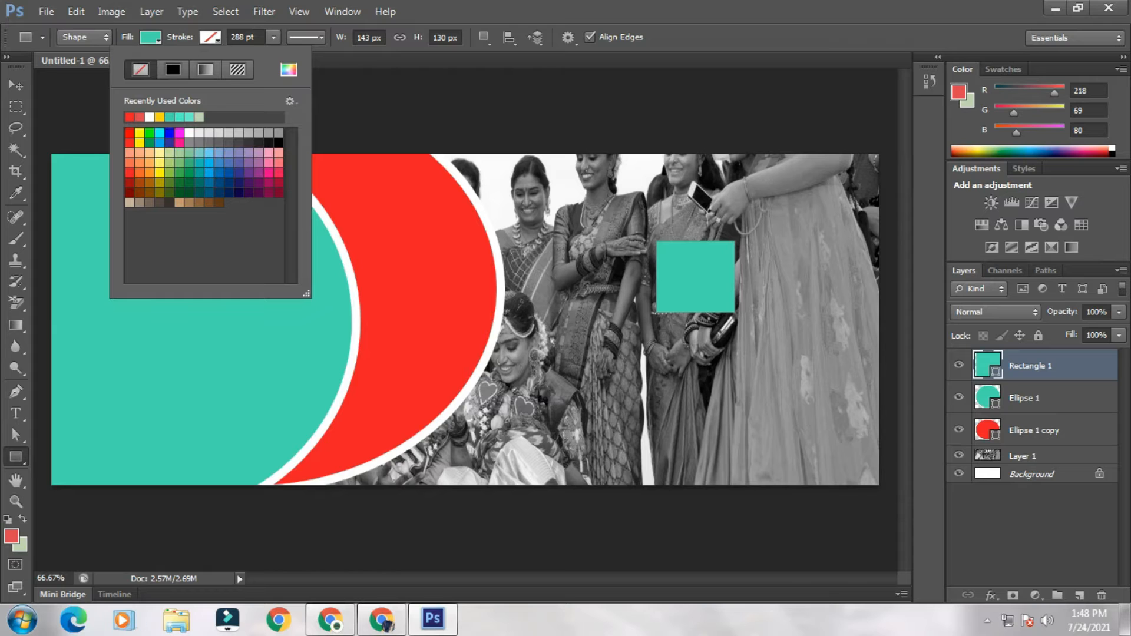
click(150, 118)
click(274, 37)
drag(274, 55, 205, 56)
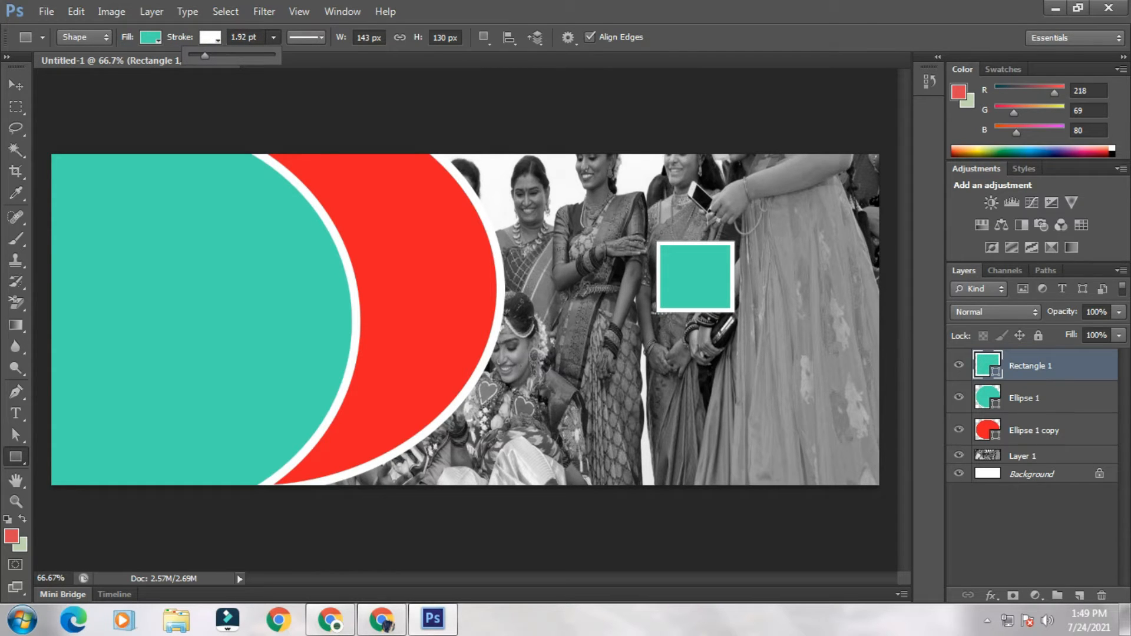
click(15, 85)
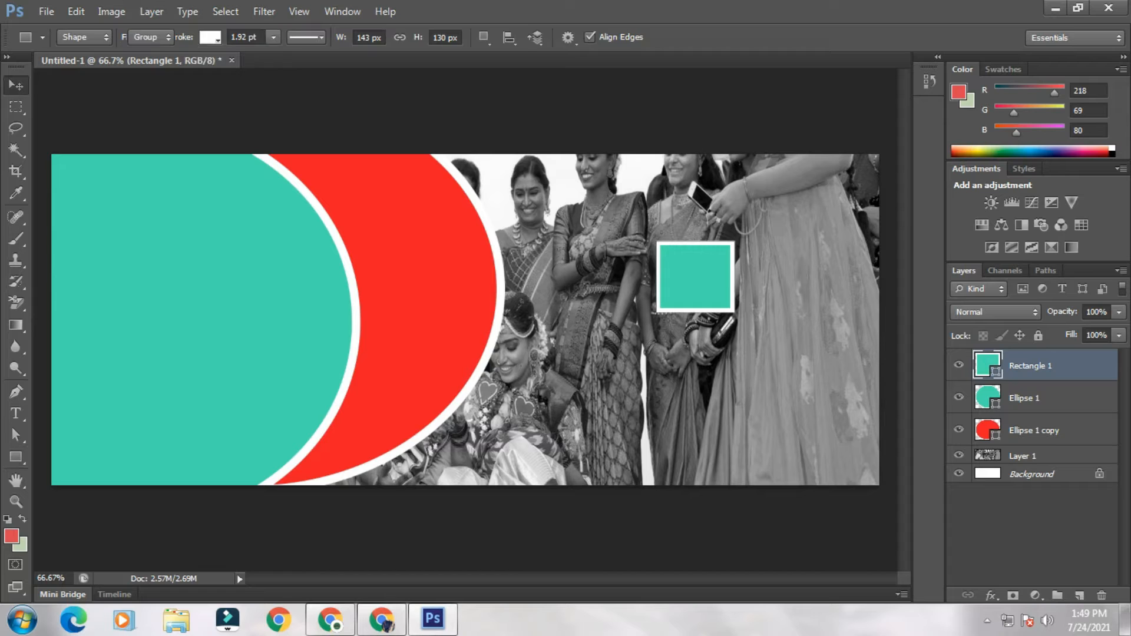
Enlarge the bordered rectangle evenly around its center
key(ctrl+t)
drag(733, 242, 748, 227)
key(Return)
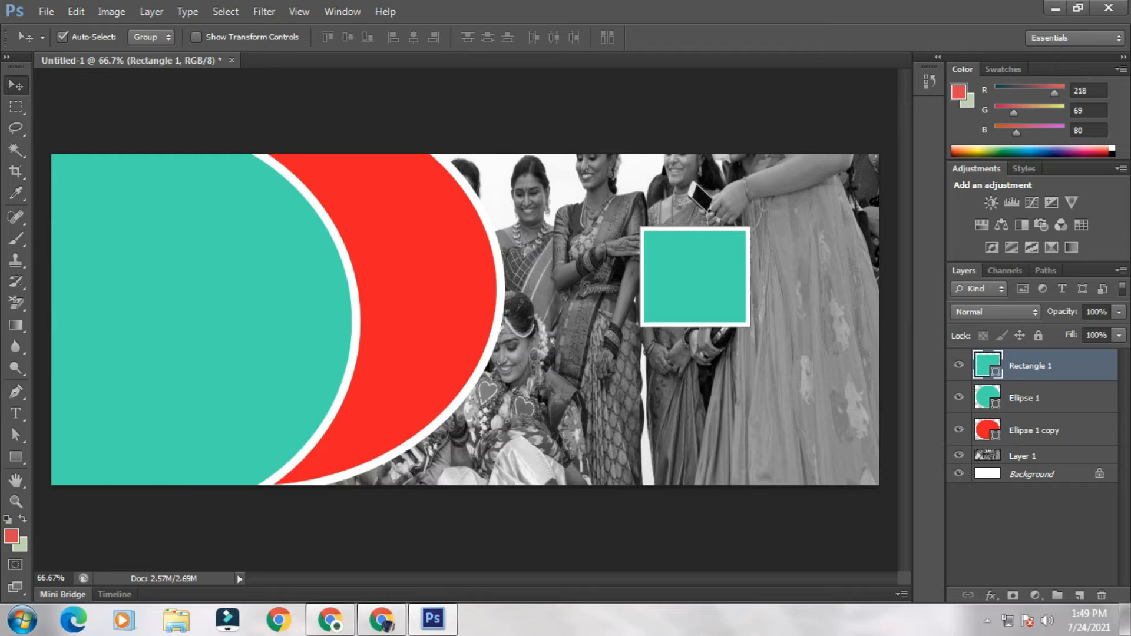
key(ctrl+t)
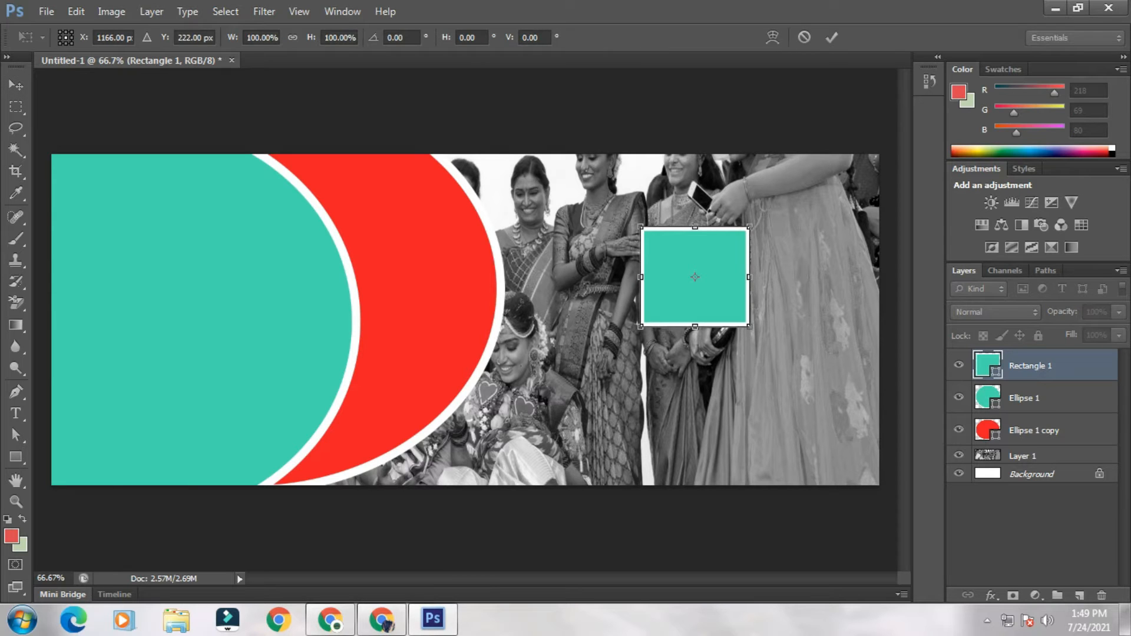
key(Return)
Duplicate the rectangle twice, placing one copy directly below the original and the other to the right of the pair
key(ctrl+j)
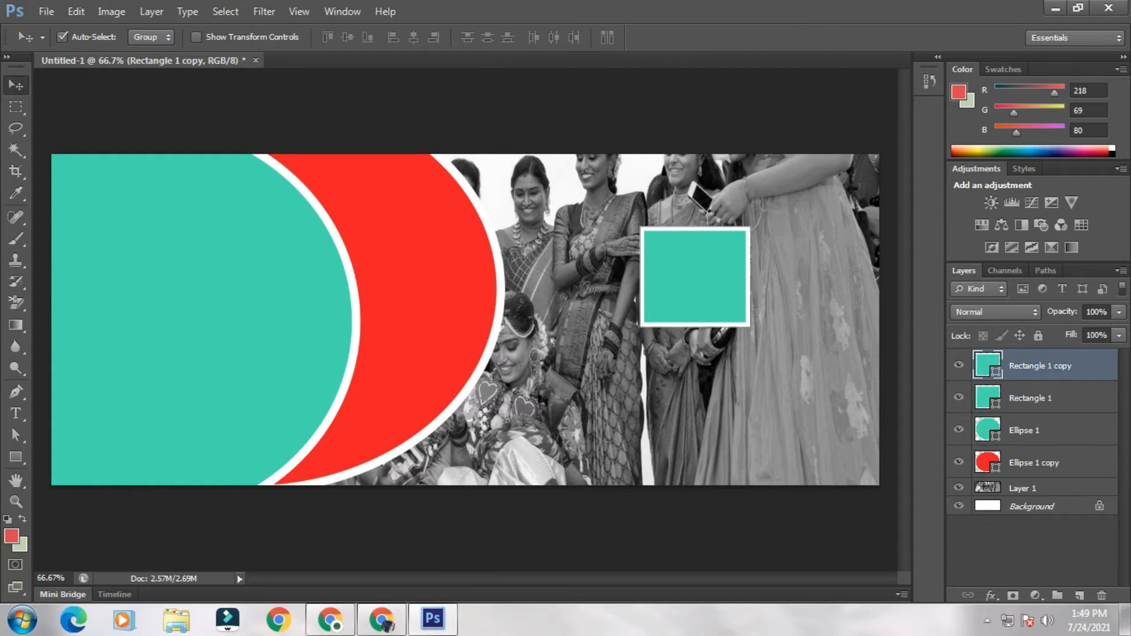
drag(723, 273, 723, 384)
click(714, 289)
click(706, 386)
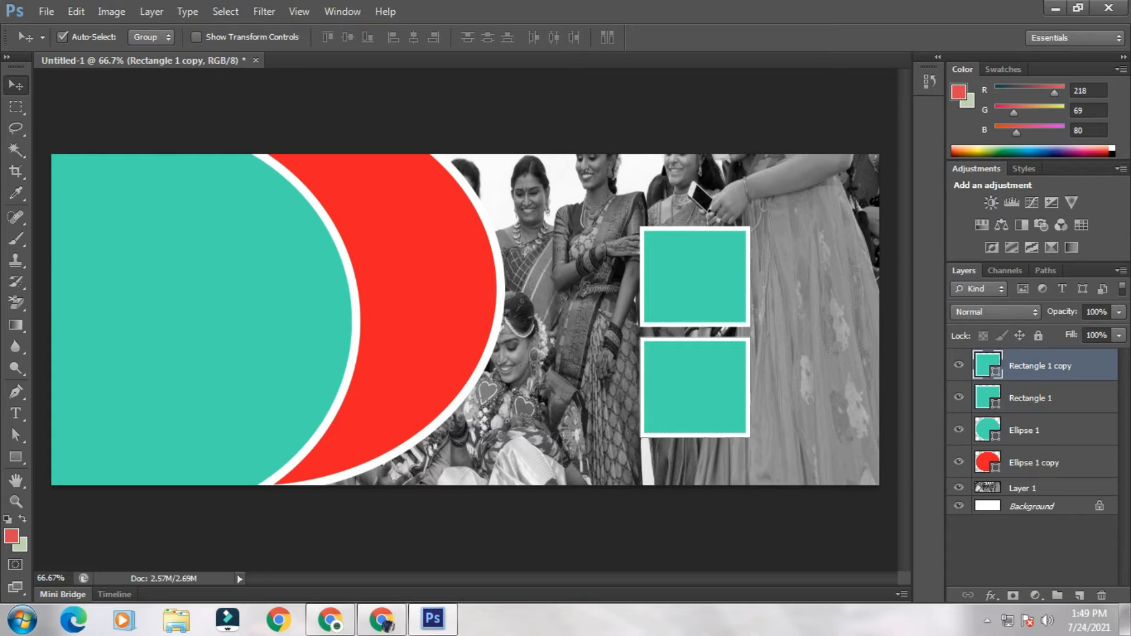
key(ctrl+j)
drag(706, 386, 817, 357)
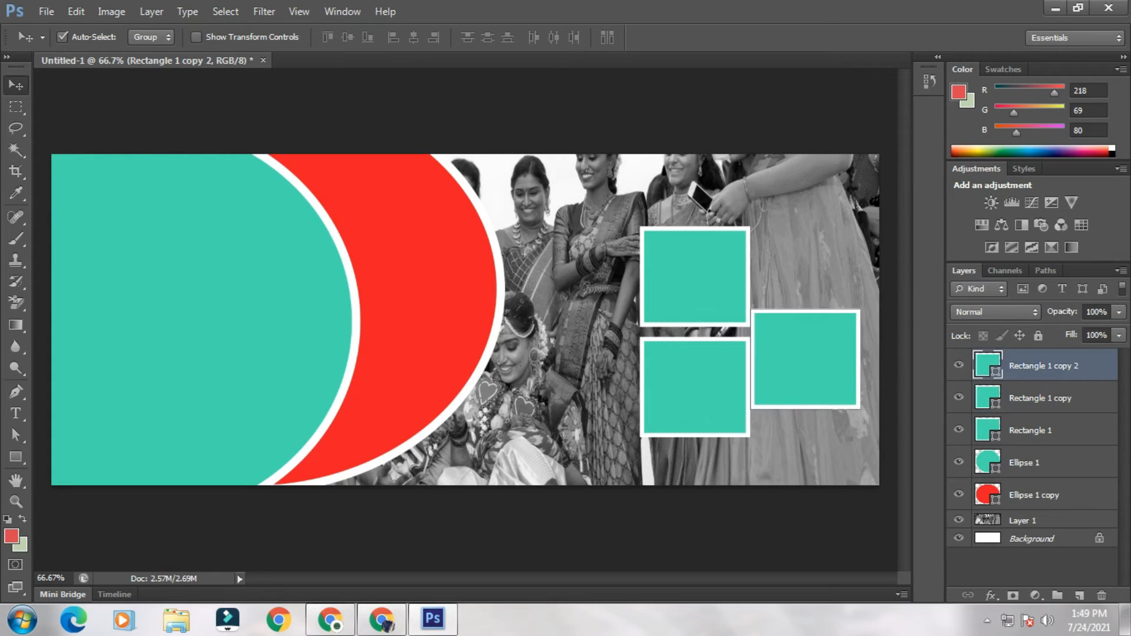
Scale the right-hand bordered rectangle to about 320%, rotate it about -45° and position it partly beyond the banner's right edge
key(ctrl+t)
drag(860, 309, 925, 189)
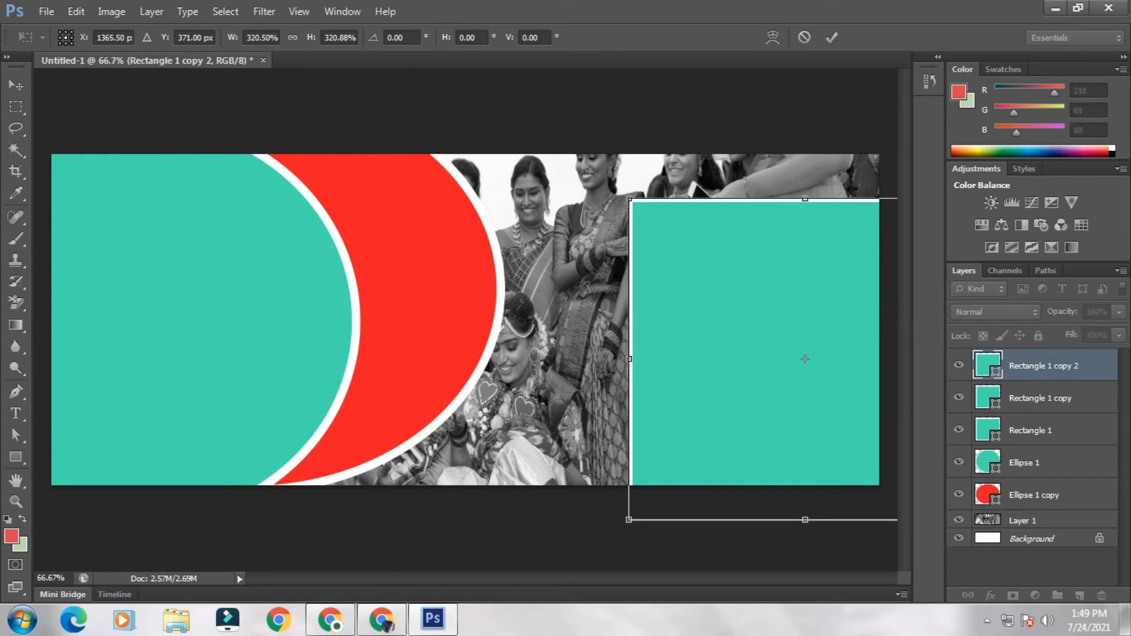
drag(625, 538, 805, 517)
drag(789, 421, 843, 401)
drag(867, 336, 867, 332)
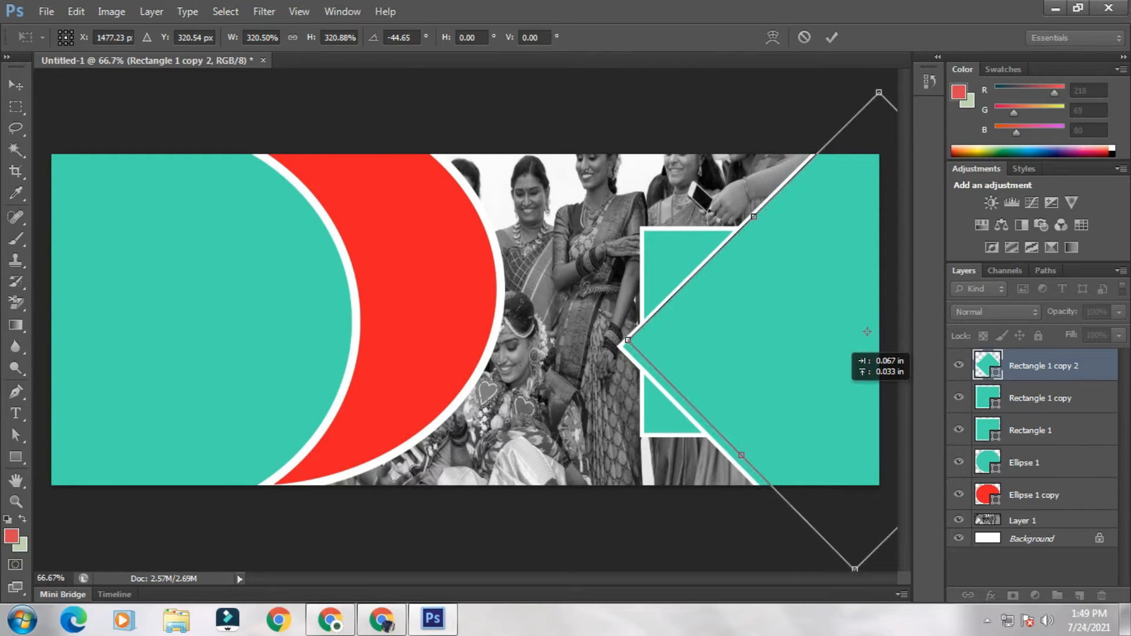
key(Return)
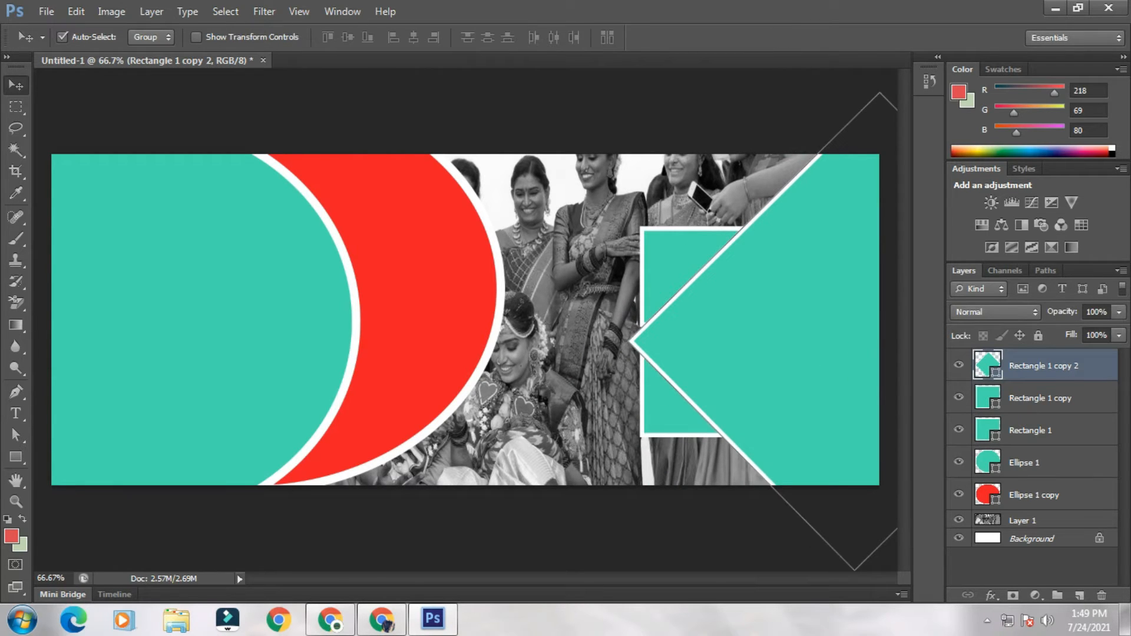
Rotate the large rectangle about 3.35° more and move its center to about X 1500 px, Y 268 px
key(ctrl+t)
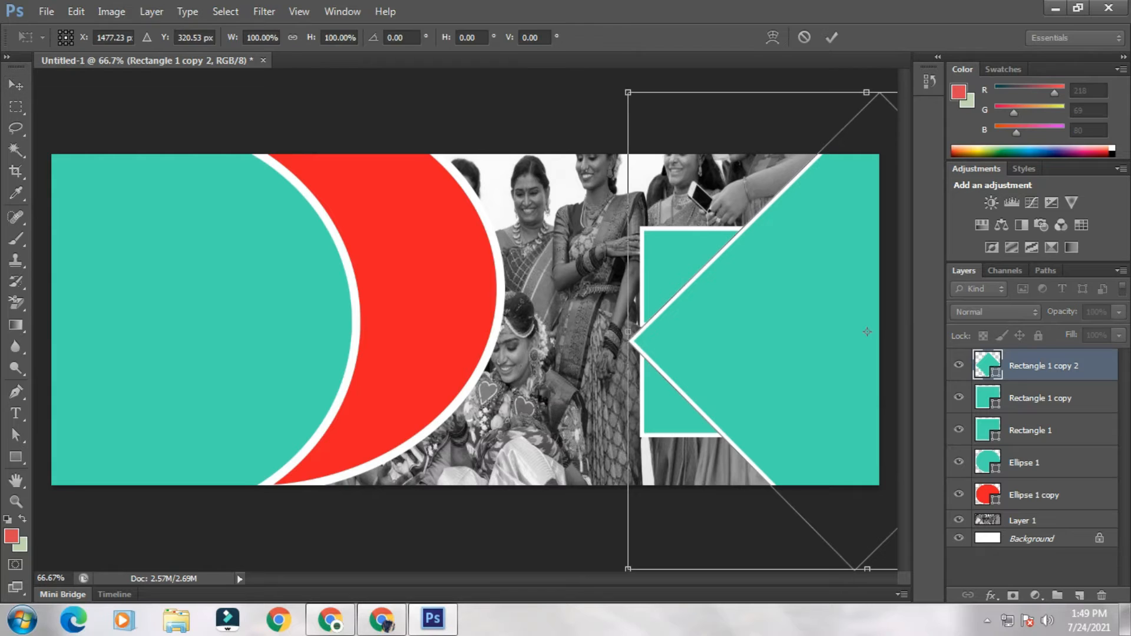
drag(624, 70, 616, 82)
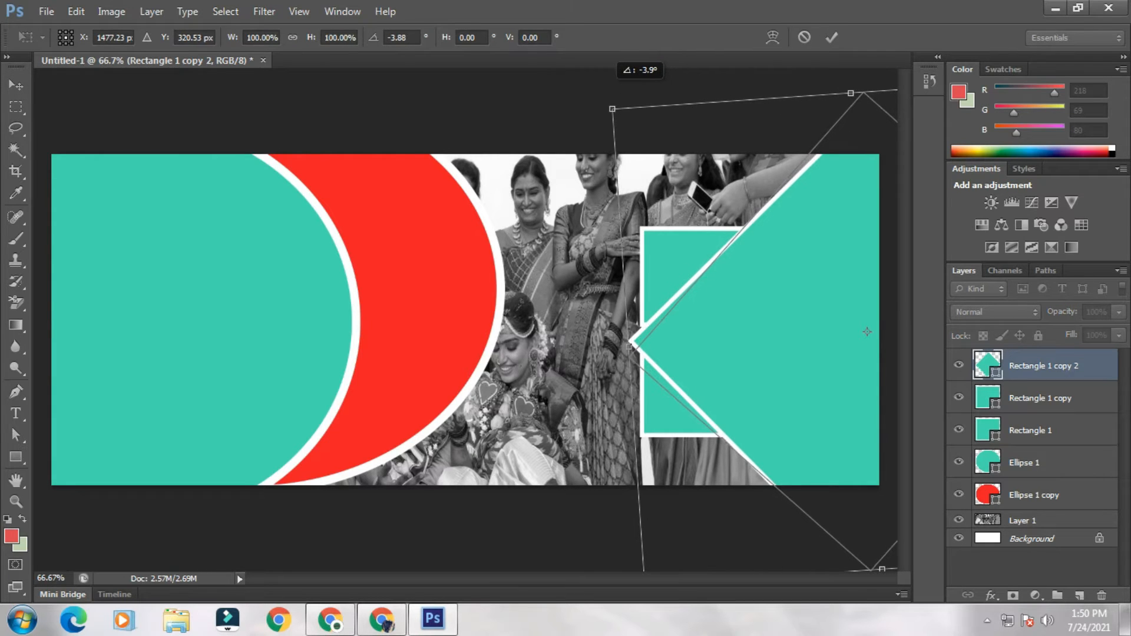
drag(865, 330, 855, 322)
drag(598, 94, 650, 68)
drag(826, 354, 816, 341)
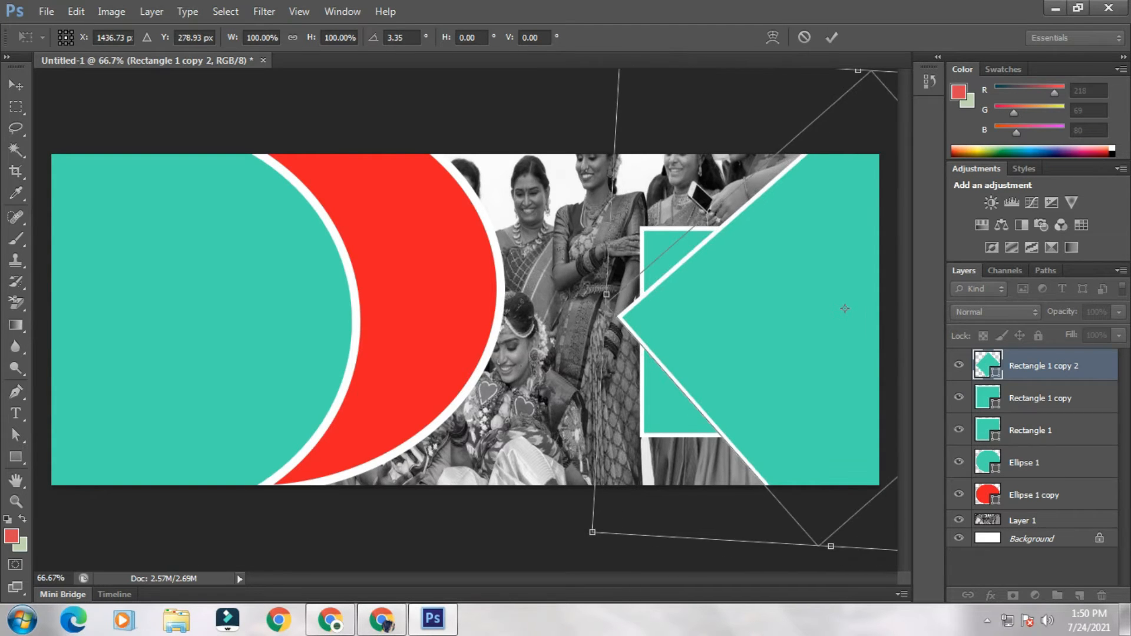
drag(809, 421, 844, 415)
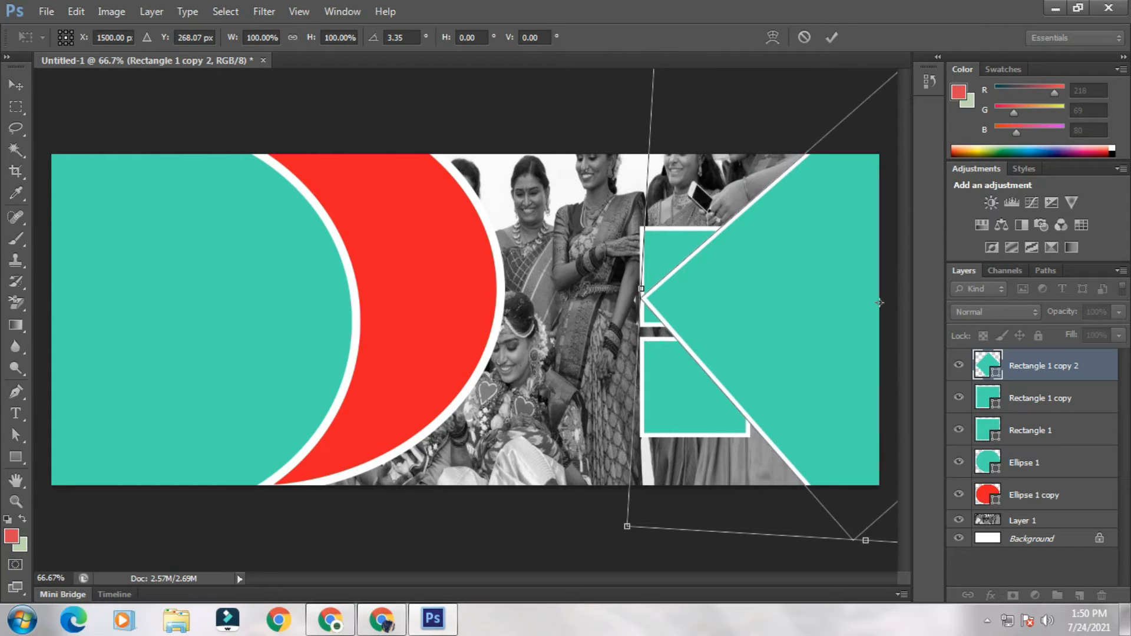
key(Return)
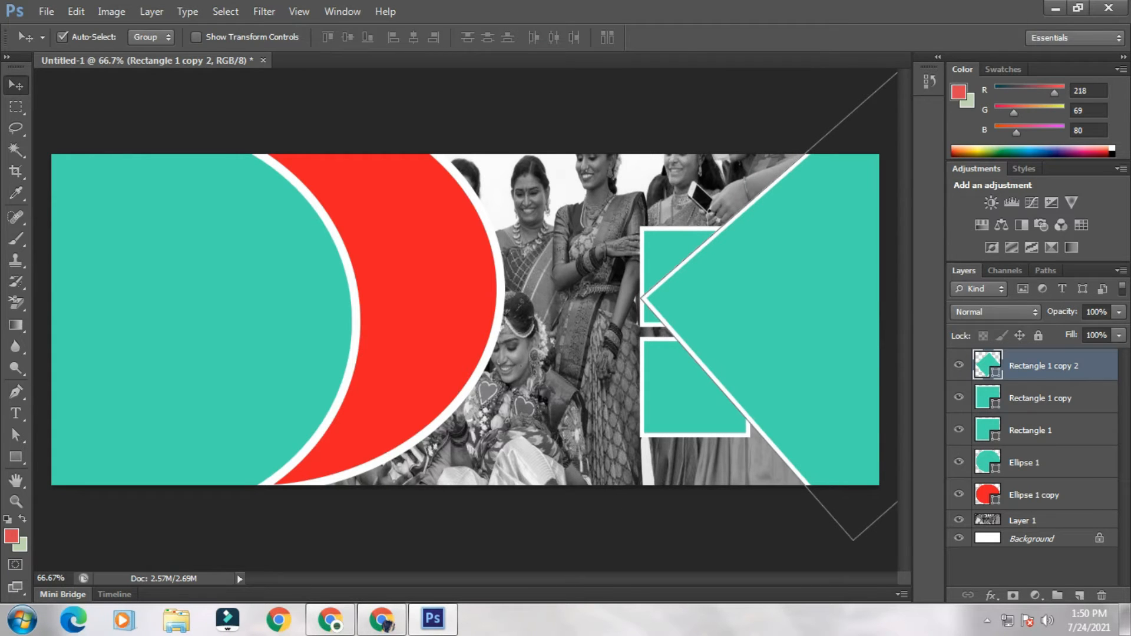
Move the upper small rectangle up and left, clear of the large diamond, and shift the large diamond slightly right
click(668, 259)
click(677, 390)
click(668, 260)
drag(669, 260, 613, 194)
drag(787, 329, 799, 330)
click(651, 221)
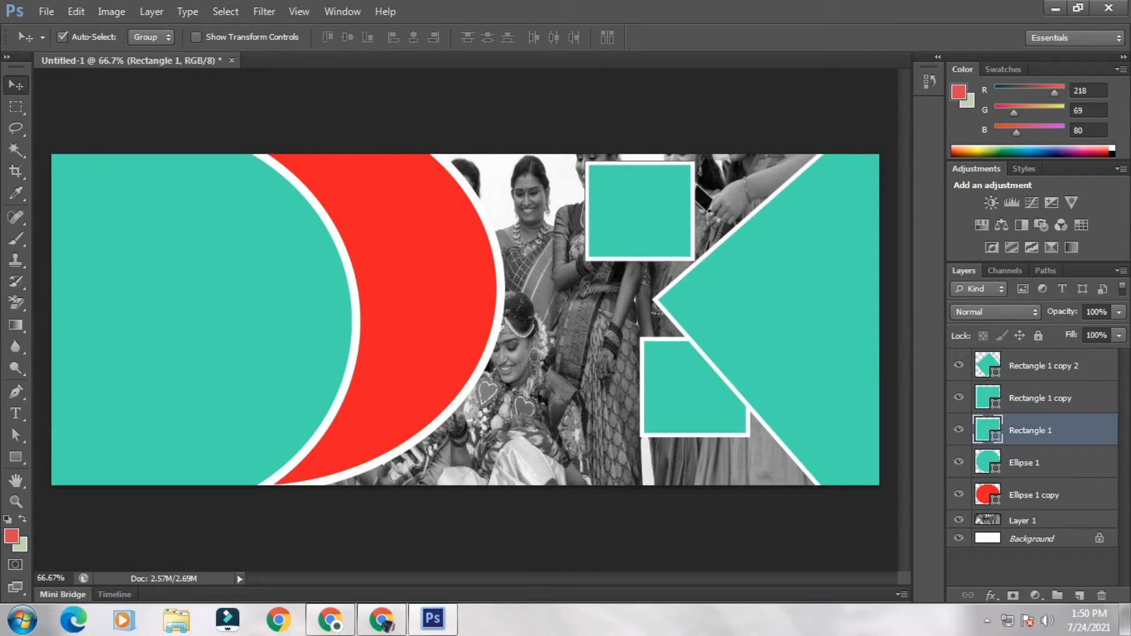
Rotate the upper small rectangle into a diamond and fit it along the large diamond's upper-left side
key(ctrl+t)
drag(707, 248, 657, 290)
drag(590, 209, 607, 215)
drag(692, 217, 684, 229)
key(Return)
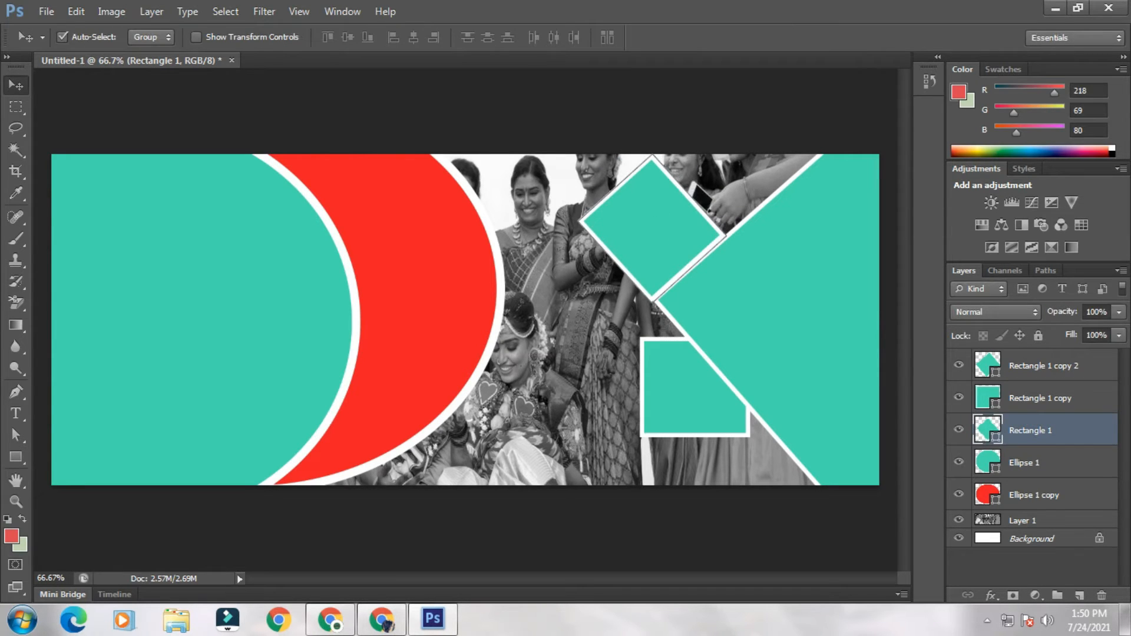
key(ctrl+t)
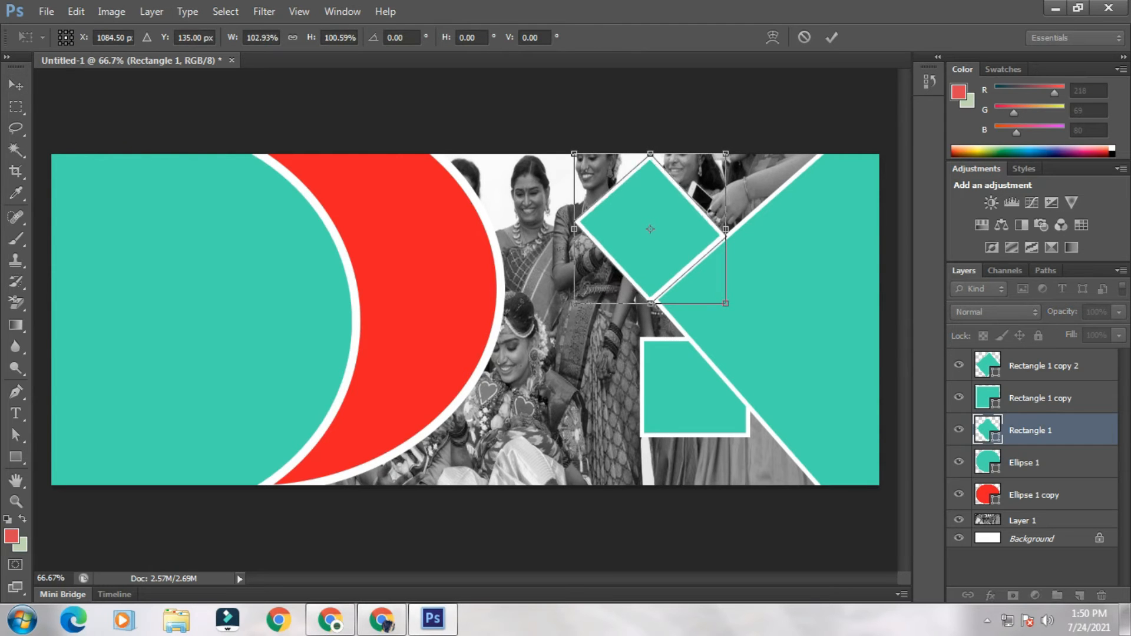
key(Return)
key(ctrl+z)
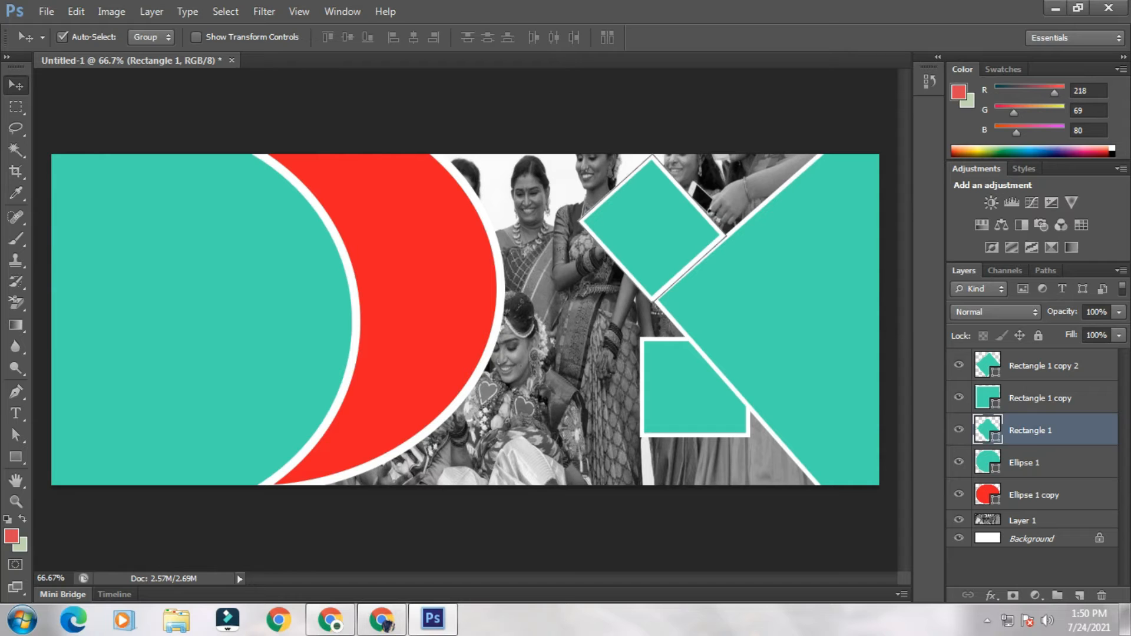
Rotate the lower small rectangle into a diamond and place it beneath the upper one, against the large diamond's lower-left side
click(695, 389)
drag(721, 404, 624, 370)
drag(675, 423, 691, 232)
drag(604, 382, 625, 371)
drag(674, 418, 754, 386)
drag(644, 342, 739, 389)
key(Return)
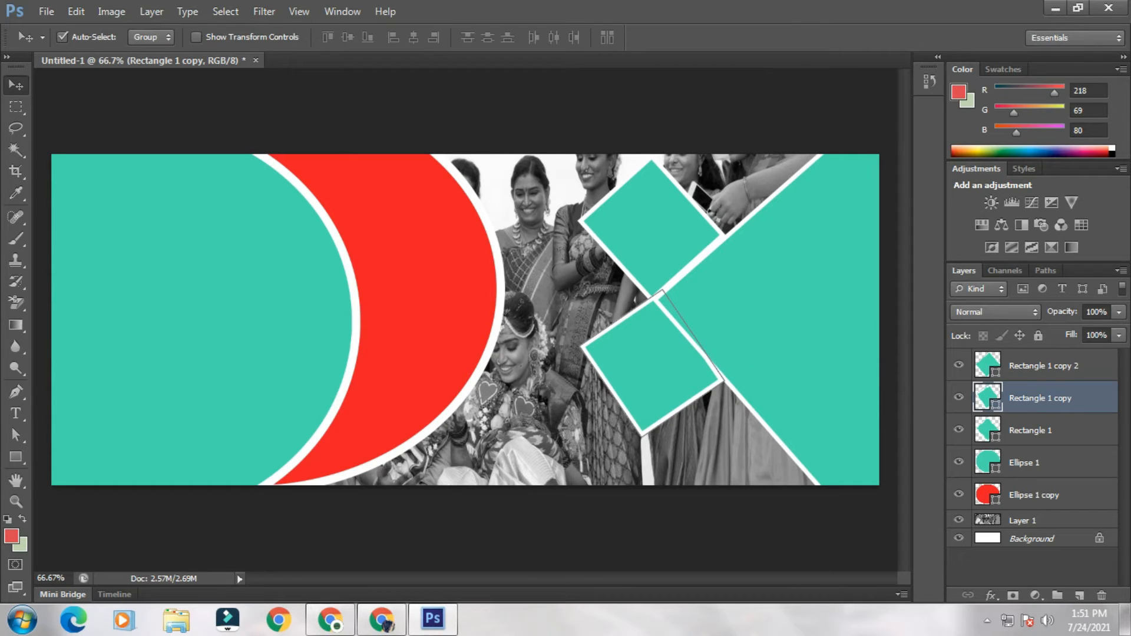
key(Left)
key(Left)
key(Left)
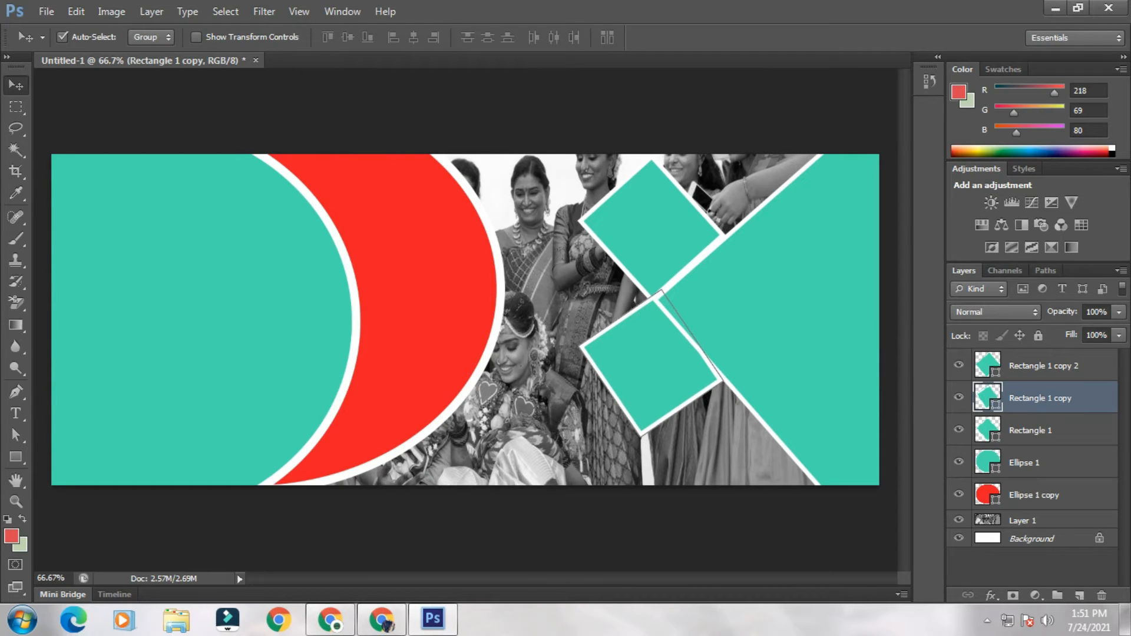
key(Right)
key(Right)
key(Right)
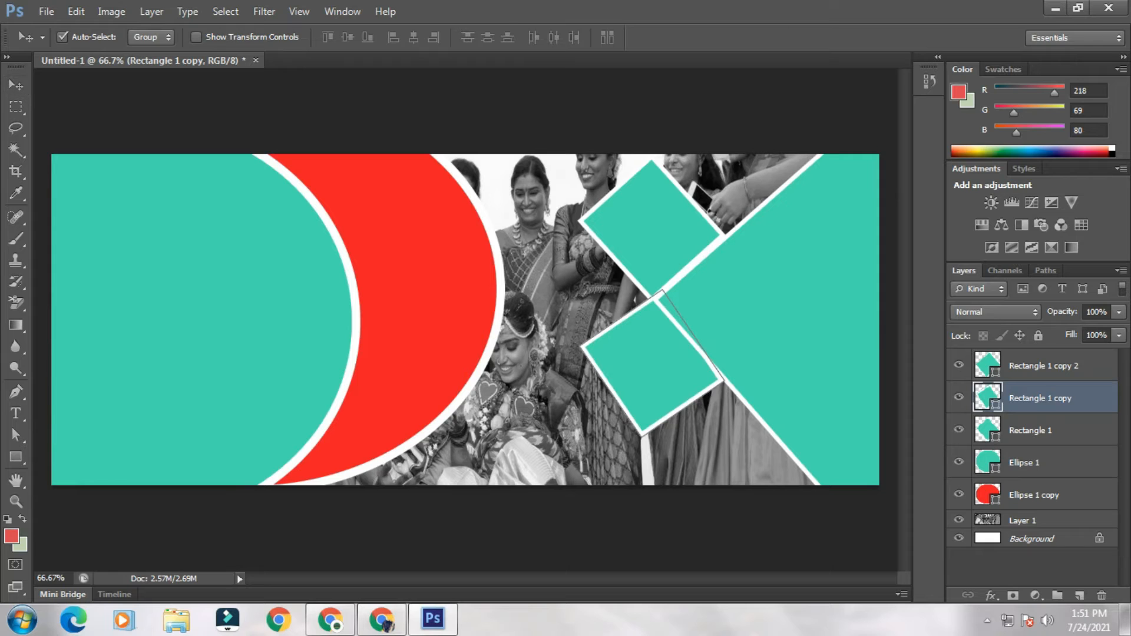
Rotate the lower small diamond slightly more and nudge it down so it lines up with the large diamond's lower-left side
key(ctrl+t)
drag(744, 433, 757, 426)
key(Return)
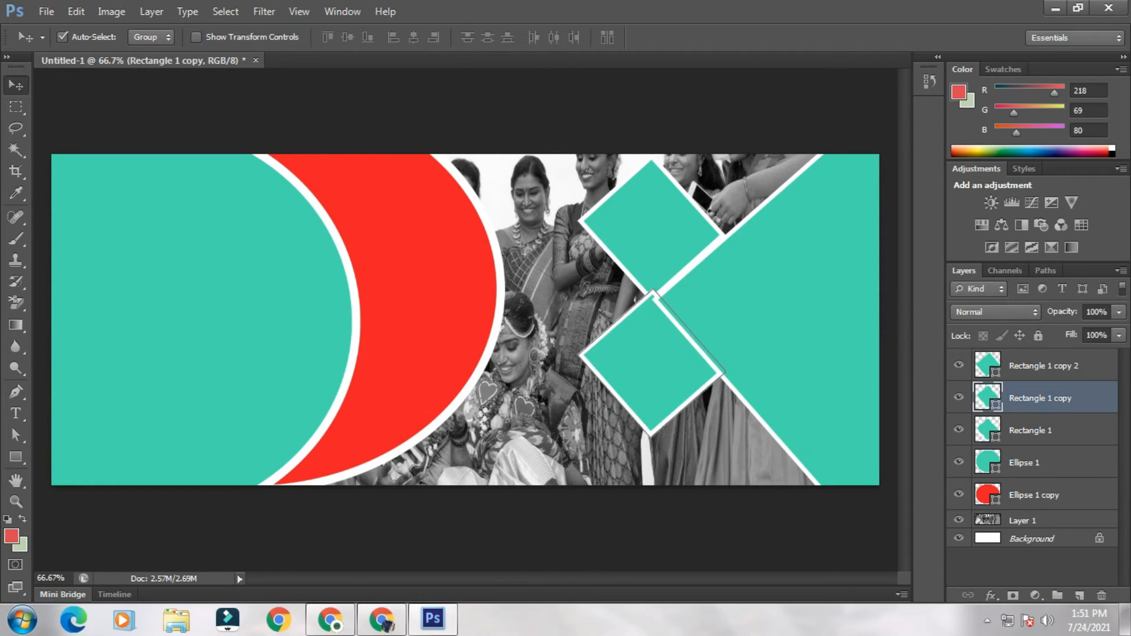
key(Down)
key(Down)
key(Down)
key(Down)
key(Down)
key(Down)
key(Down)
key(Down)
key(Down)
key(Down)
key(Down)
key(Down)
key(Down)
key(Down)
key(Down)
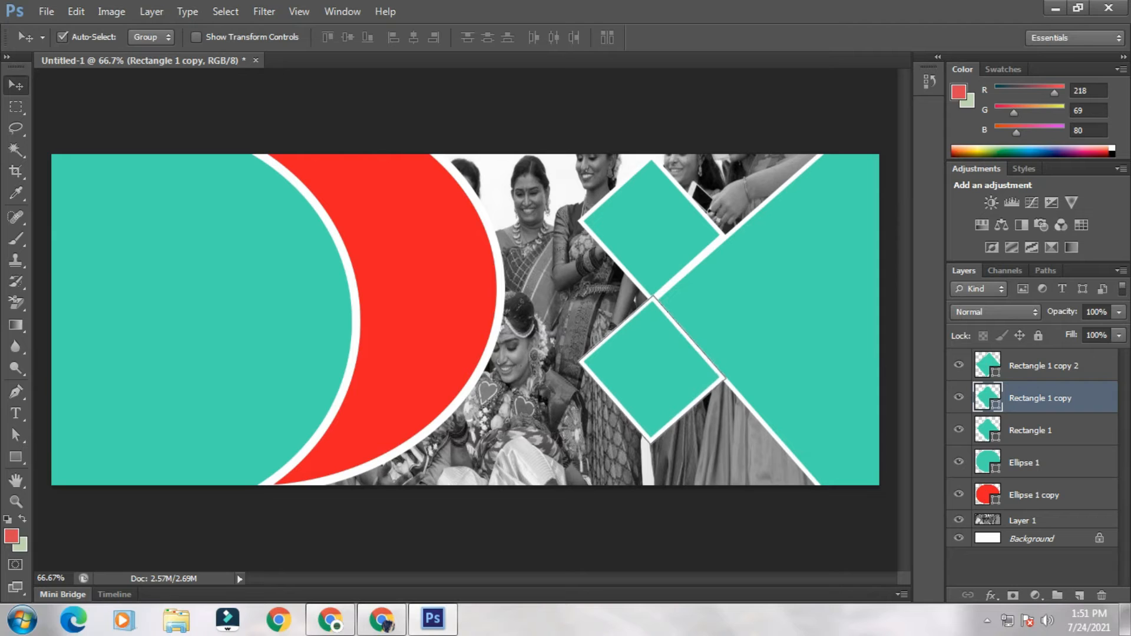
Reposition the black-and-white photo to show the couple between the shapes and stretch it down to cover the canvas bottom
click(1024, 463)
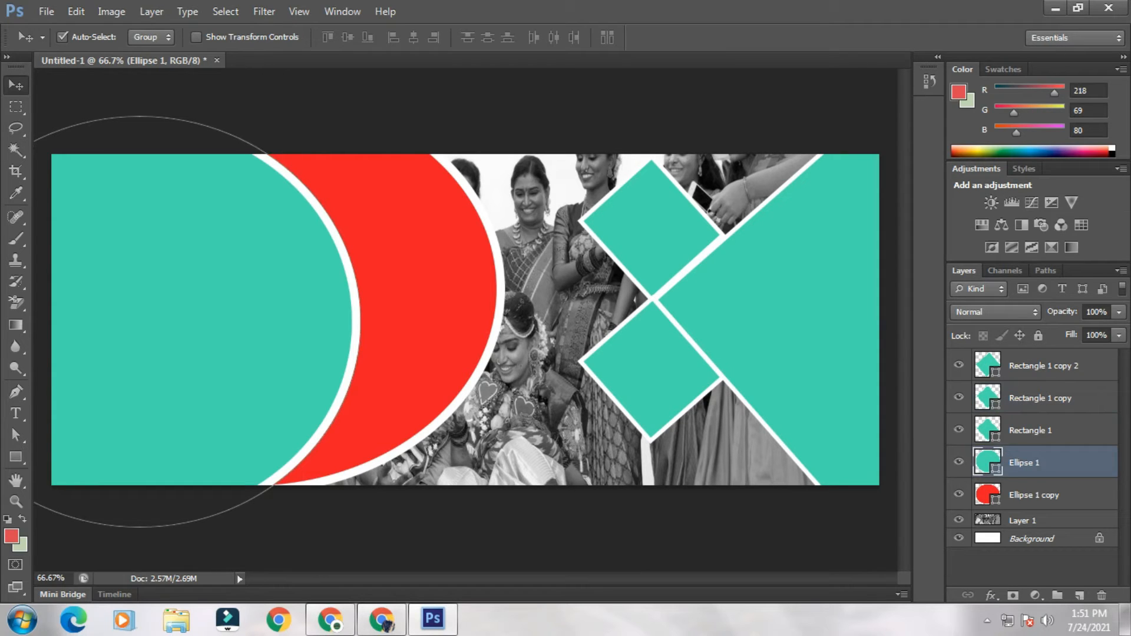
click(1023, 520)
drag(555, 378, 579, 323)
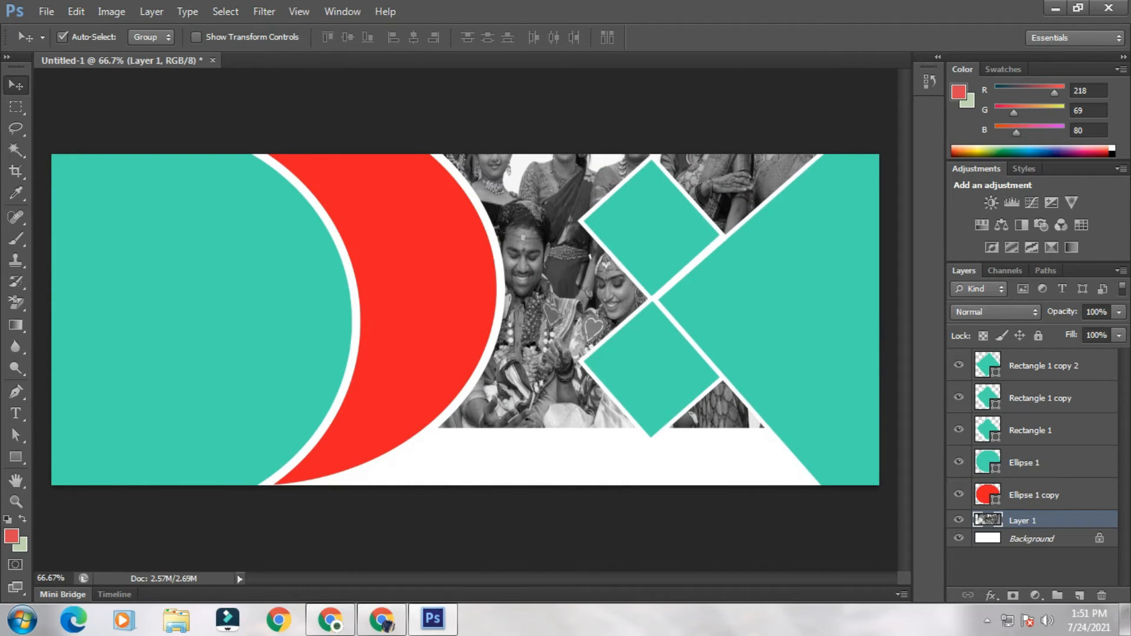
key(ctrl+t)
drag(569, 427, 569, 493)
key(Return)
mouse_move(642, 413)
mouse_down()
mouse_move(634, 416)
mouse_move(648, 413)
mouse_up()
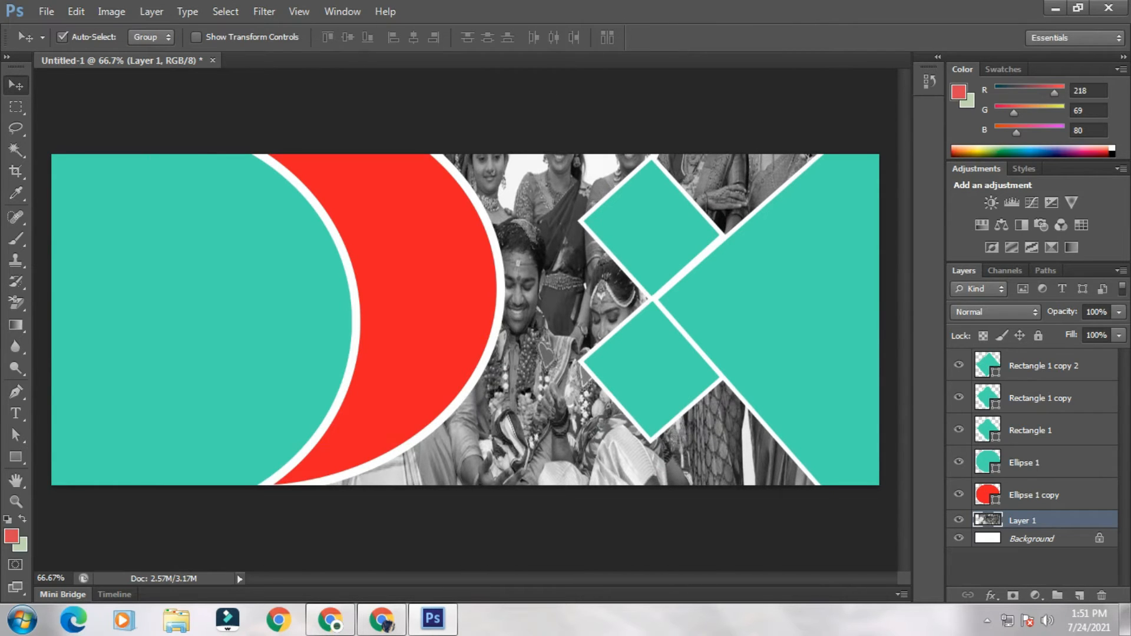
Select the three diamond-shaped rectangle layers together and nudge them slightly right and down
click(1031, 430)
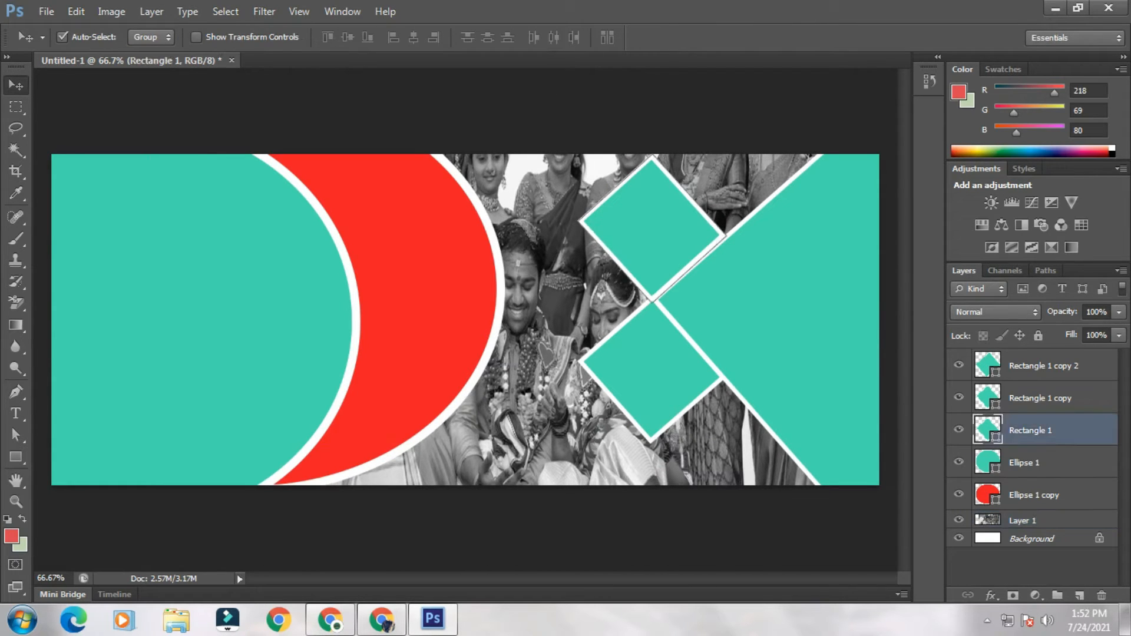
ctrl+click(1044, 366)
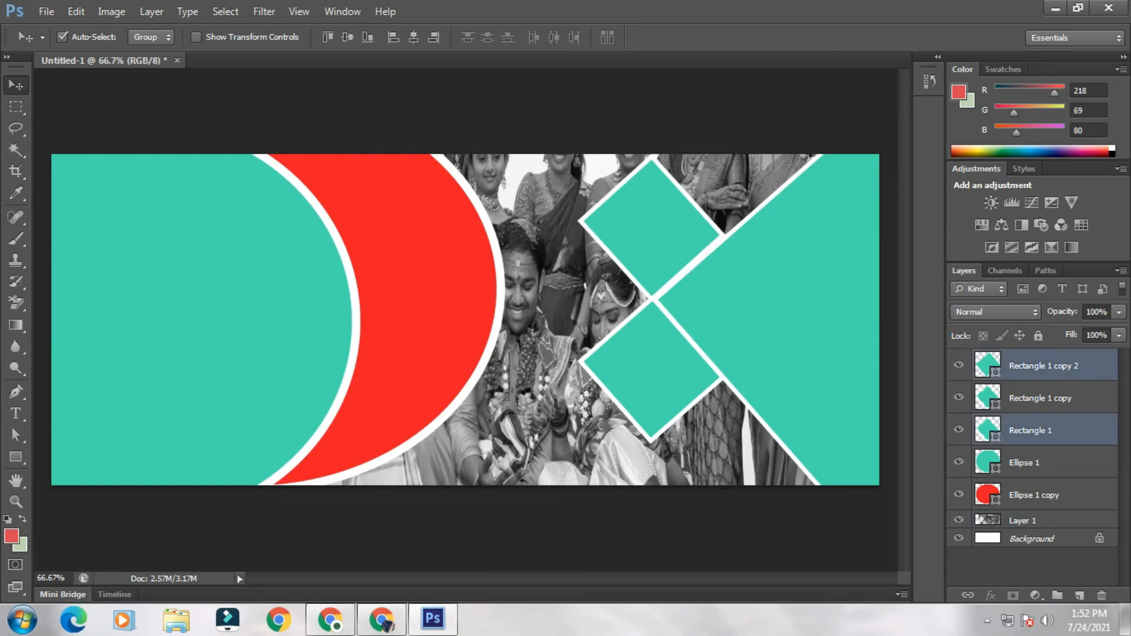
ctrl+click(1031, 398)
key(Right)
key(Right)
key(Right)
key(Right)
key(Right)
key(Right)
key(Right)
key(Right)
key(Right)
key(Right)
key(Right)
key(Right)
key(Right)
key(Right)
key(Right)
key(Right)
key(Right)
key(Right)
key(Right)
key(Right)
key(Down)
key(Down)
key(Down)
key(Down)
key(Down)
key(Down)
key(Down)
key(Down)
key(Down)
key(Down)
key(Down)
key(Down)
key(Down)
key(Down)
key(Down)
key(Down)
key(Right)
key(Right)
key(Right)
key(Right)
key(Right)
key(Right)
key(Right)
key(Right)
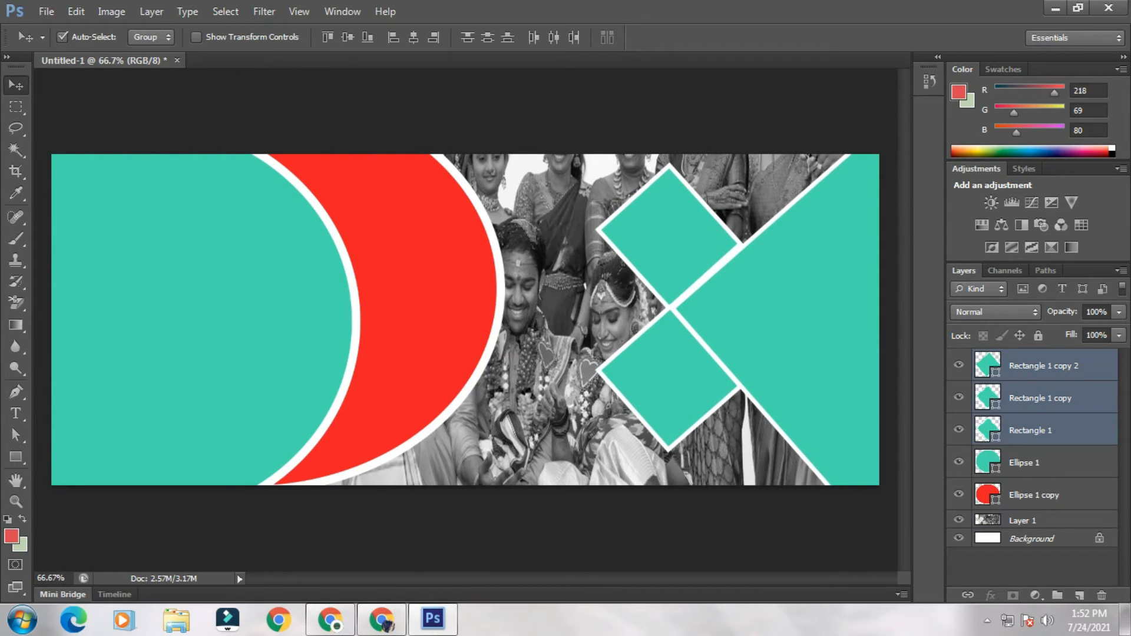
Select the teal ellipse layer as the insertion point and open the image south-indian-1 from the wedding folder
click(1025, 463)
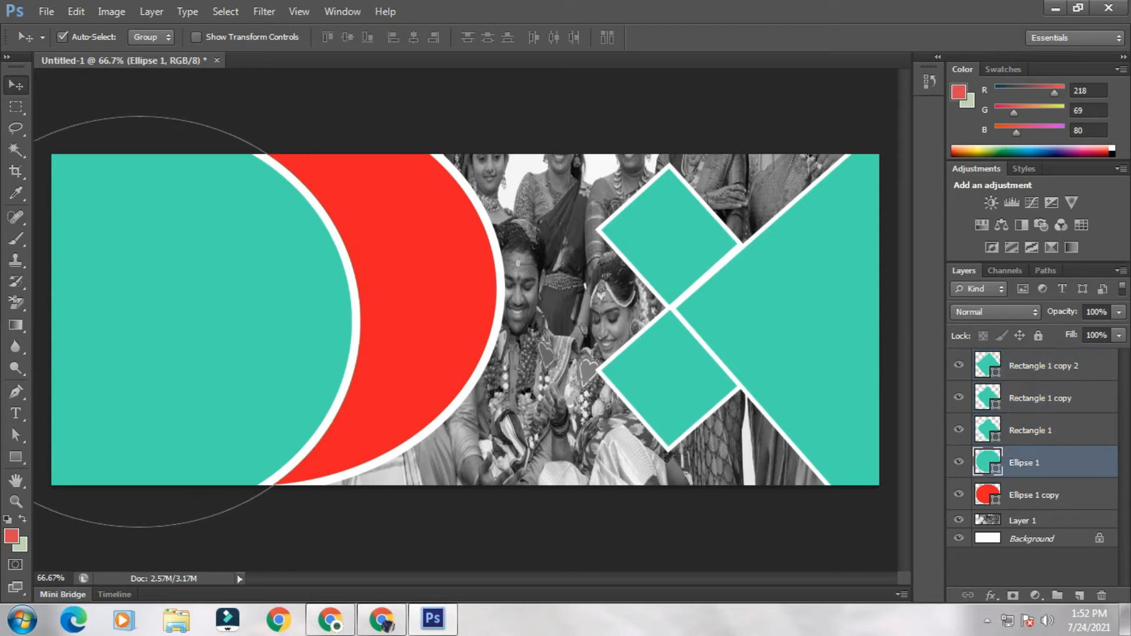
click(46, 11)
click(59, 37)
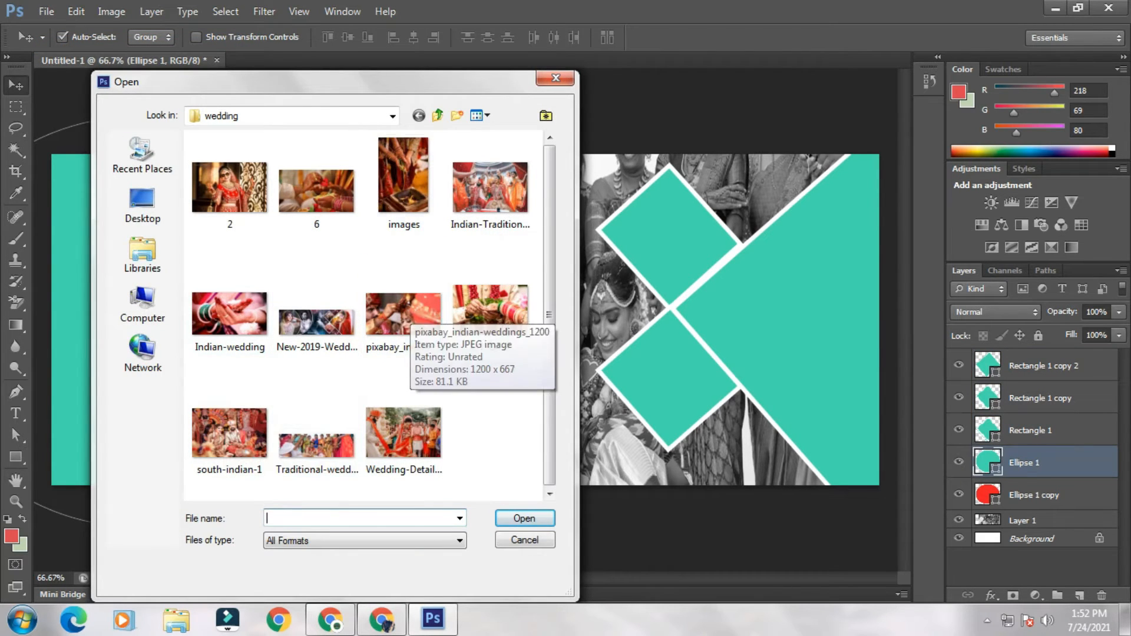
click(230, 430)
click(525, 519)
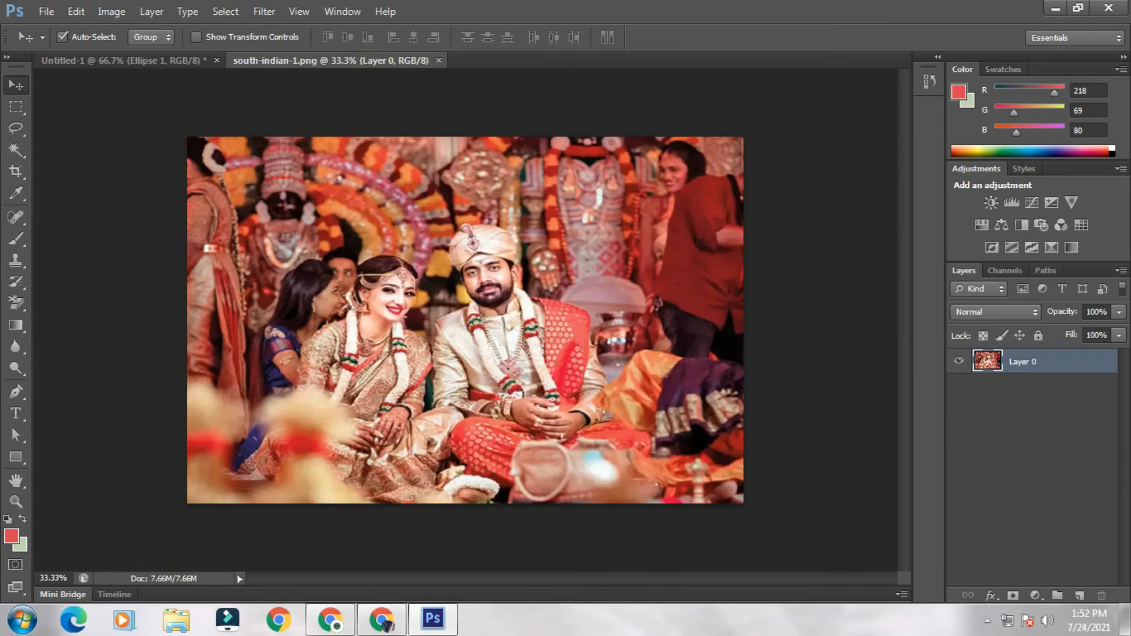
Copy the opened wedding photo into the banner directly above the teal ellipse layer and close the source image
drag(341, 61, 568, 109)
drag(728, 364, 338, 375)
click(1001, 107)
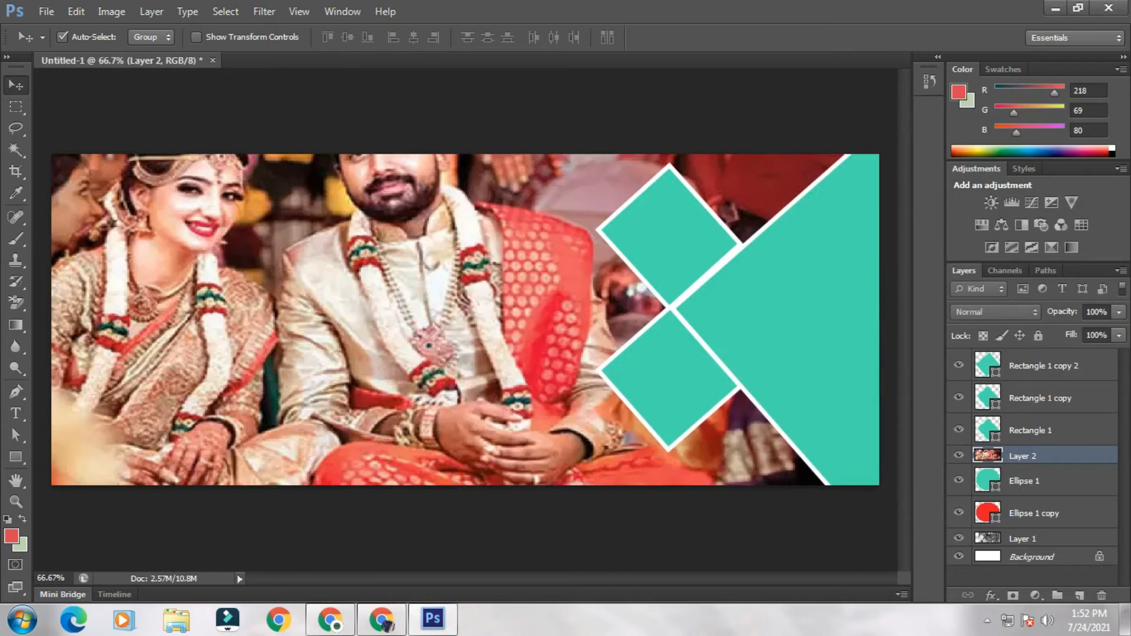
Shrink the color couple photo and position it over the teal ellipse, filling the banner's height from its left edge
drag(333, 268, 219, 74)
key(ctrl+t)
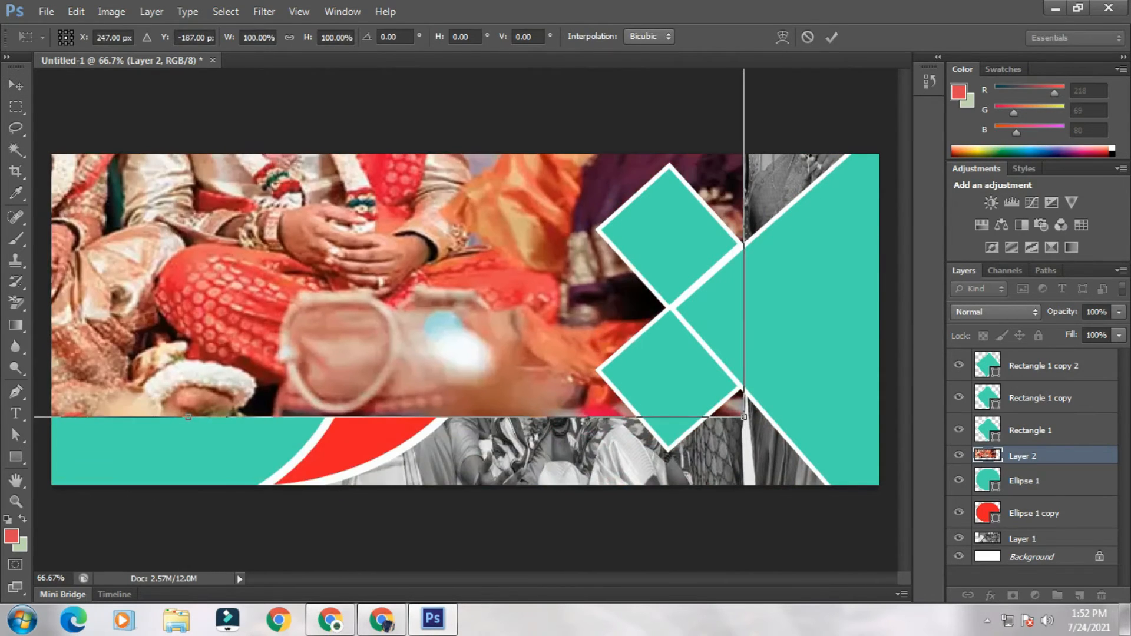
drag(745, 417, 430, 211)
drag(280, 182, 312, 444)
drag(462, 474, 472, 480)
drag(258, 429, 257, 437)
key(Return)
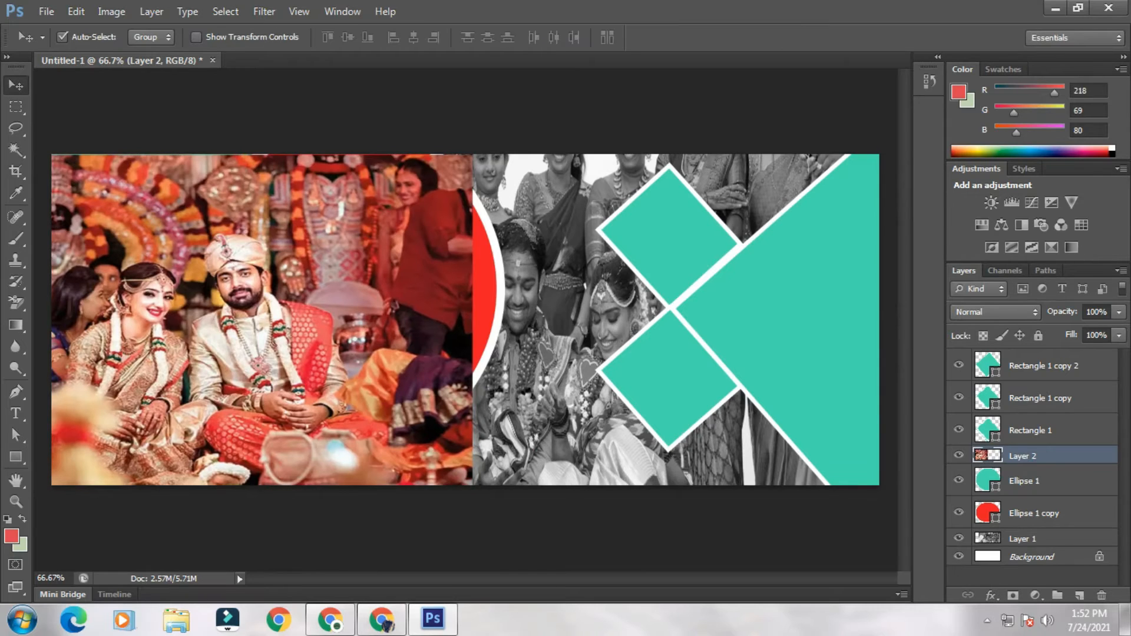
Clip the color couple photo to the teal ellipse and nudge it left and slightly up to center the couple inside
right_click(1041, 456)
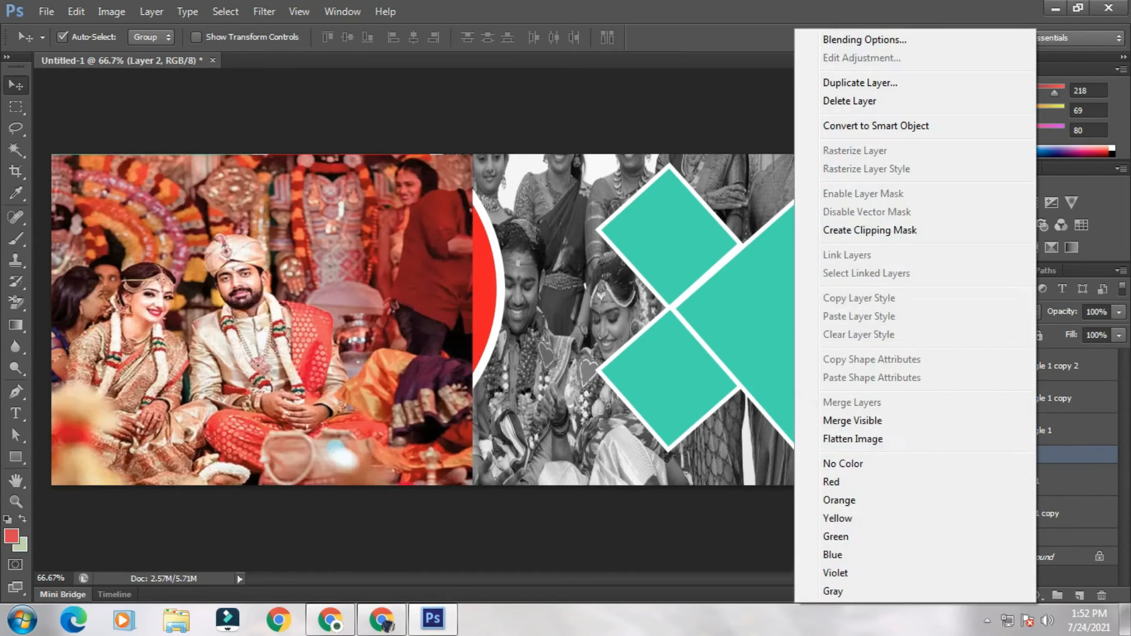
click(1001, 231)
key(Left)
key(Left)
key(Left)
key(Left)
key(Left)
key(Left)
key(Left)
key(Left)
key(Left)
key(Left)
key(Left)
key(Left)
key(Left)
key(Left)
key(Left)
key(Left)
key(Left)
key(Left)
key(Left)
key(Left)
key(Left)
key(Left)
key(Left)
key(Left)
key(Left)
key(Left)
key(Left)
key(Left)
key(Left)
key(Left)
key(Left)
key(Left)
key(Left)
key(Up)
key(Up)
key(Up)
key(Up)
key(Up)
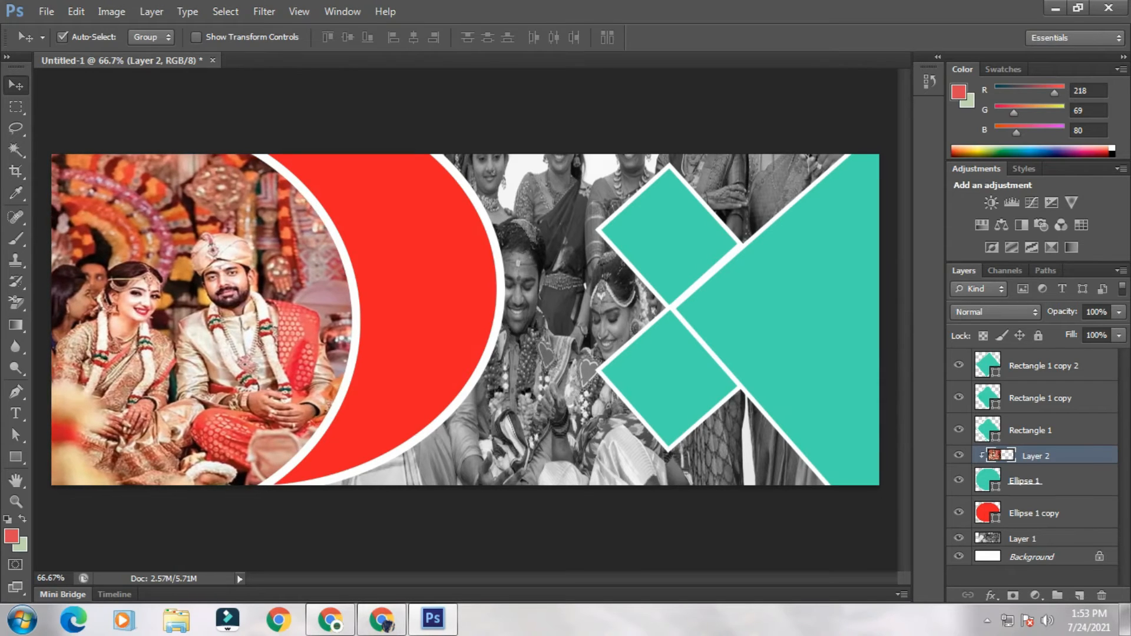
Open the pixabay_indian-weddings_1200 image from the wedding folder
click(412, 112)
click(46, 12)
click(64, 45)
double_click(403, 314)
Unlock the opened photo's background layer, copy it into the banner, and close the source image without saving
double_click(1032, 360)
click(668, 264)
drag(309, 61, 545, 142)
drag(617, 317, 373, 321)
click(1071, 140)
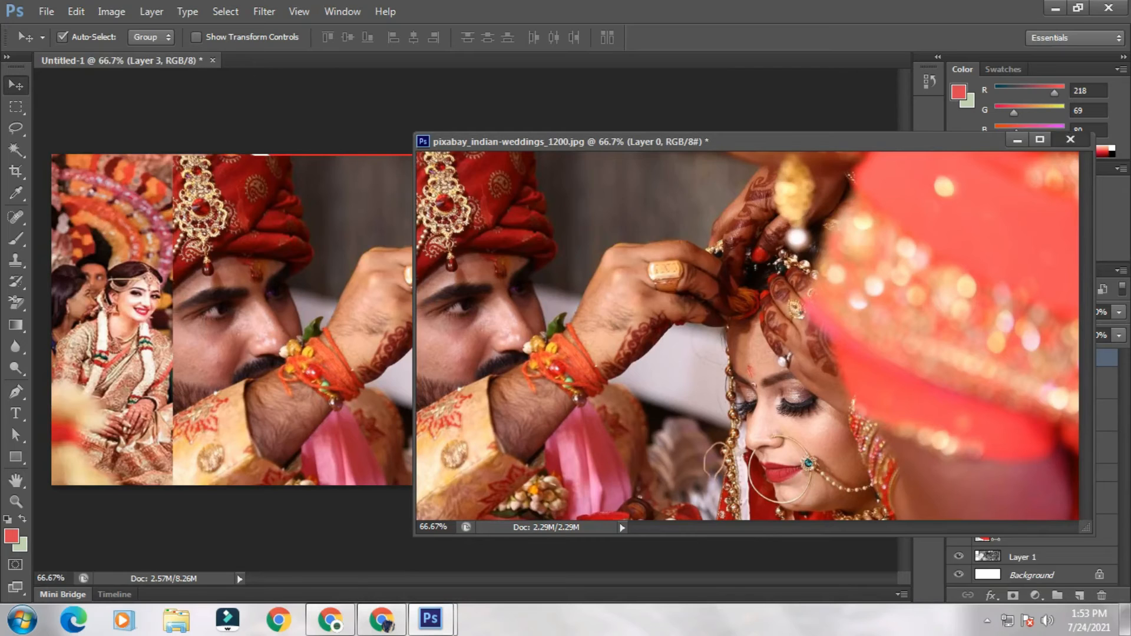
click(568, 244)
Place the new photo's layer directly above the red ellipse layer and scale the photo to about 97%
drag(221, 292, 305, 273)
drag(1022, 378, 1023, 514)
key(ctrl+t)
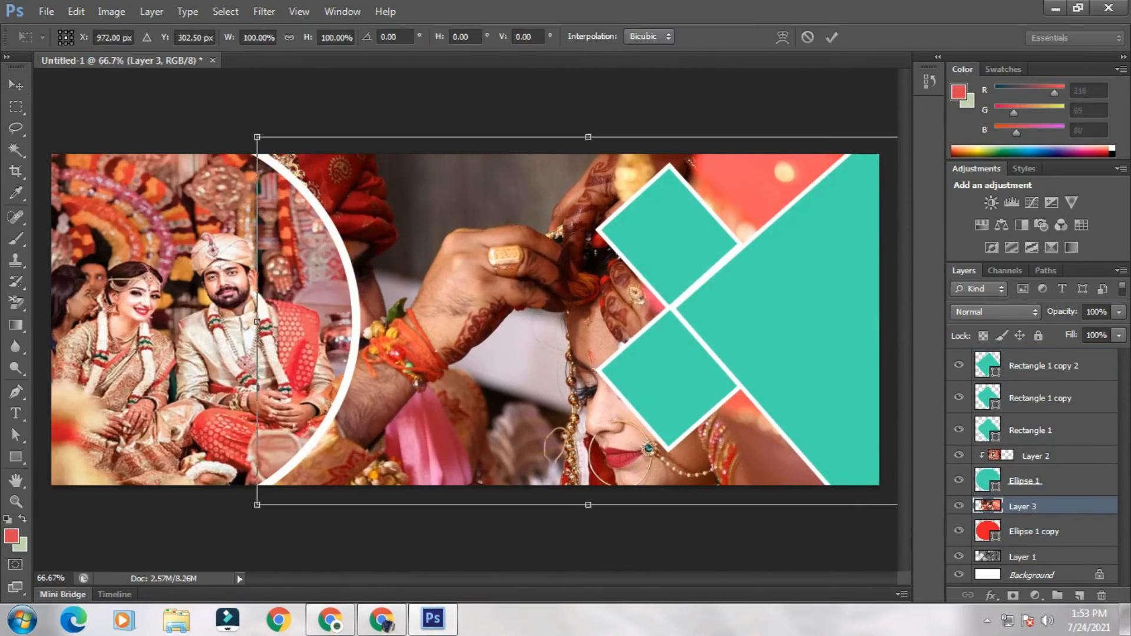
mouse_move(257, 505)
mouse_down()
mouse_move(413, 447)
mouse_move(267, 499)
mouse_up()
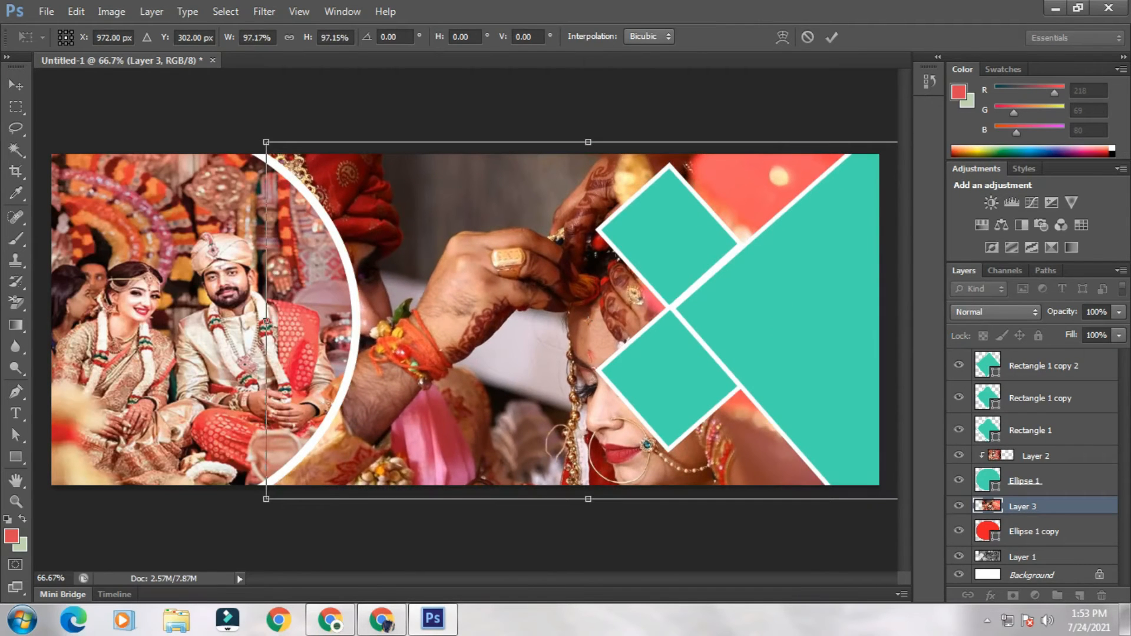
key(Return)
Shift the photo left until the bride's face lies over the red ellipse, and clip it to that ellipse
drag(639, 452, 424, 434)
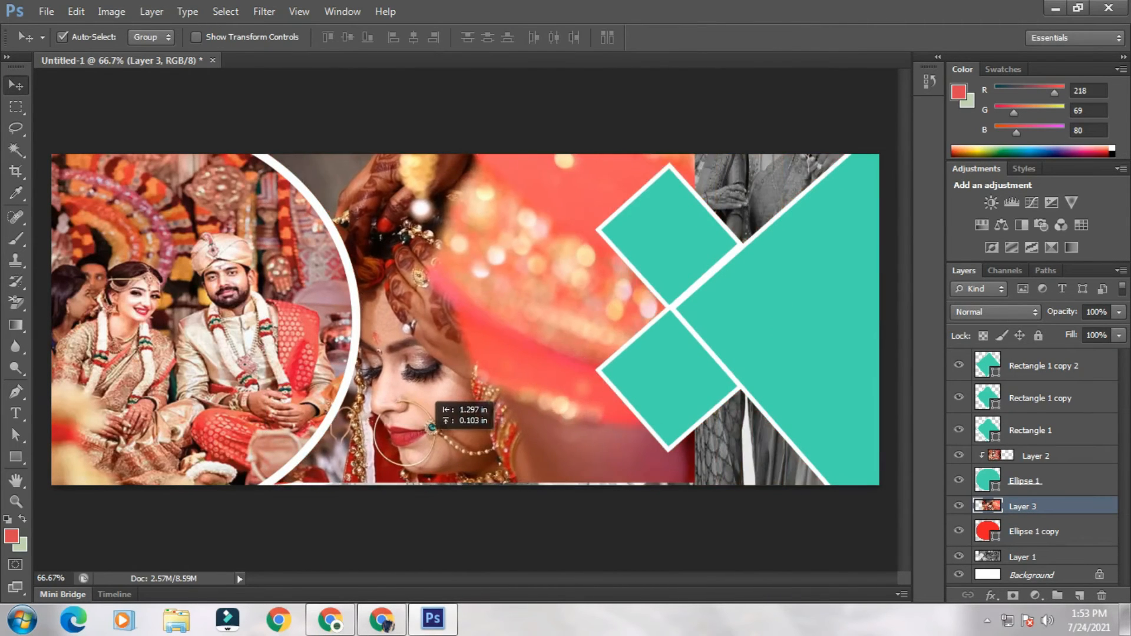
right_click(1054, 506)
click(860, 230)
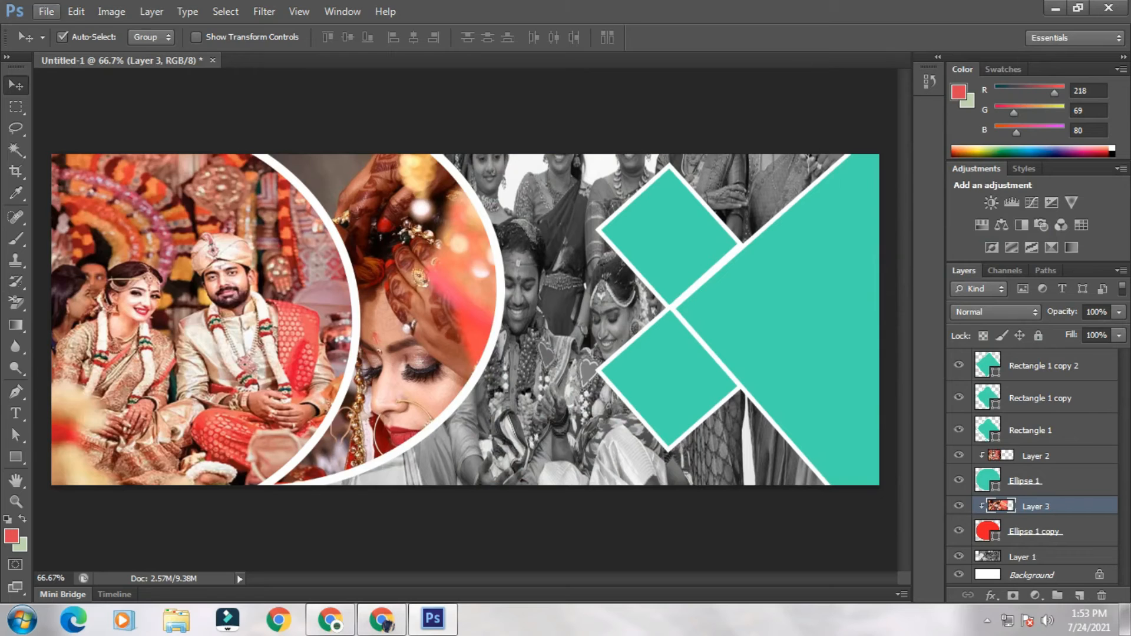
Open the images Indian-wedding, 6 and QT-O4-9 together from the wedding folder
click(46, 12)
click(53, 44)
click(230, 313)
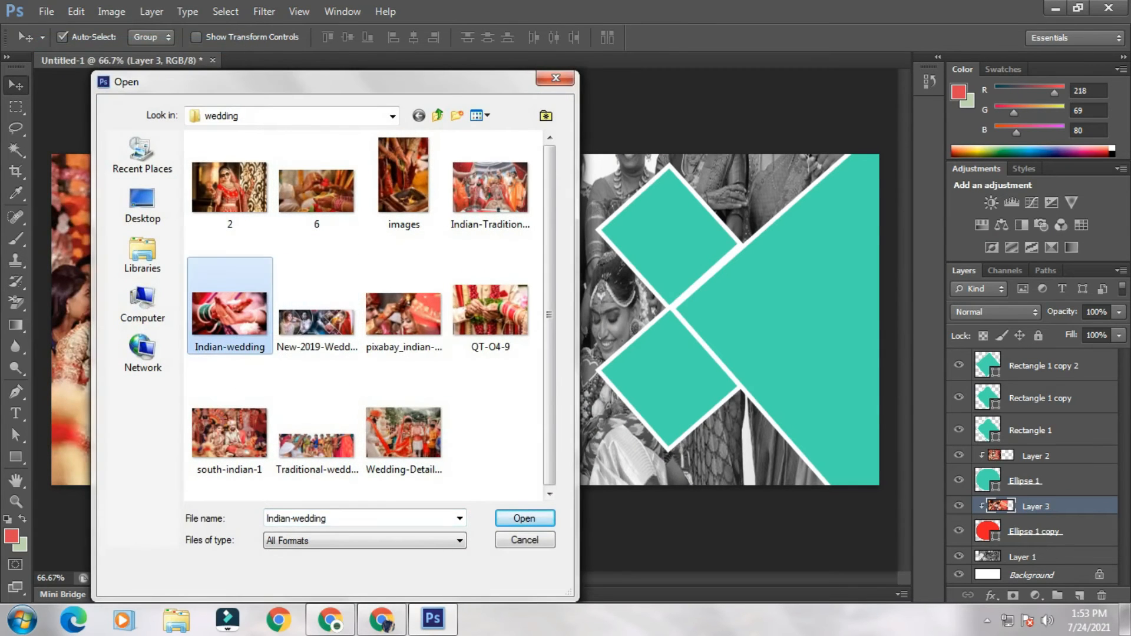
ctrl+click(317, 189)
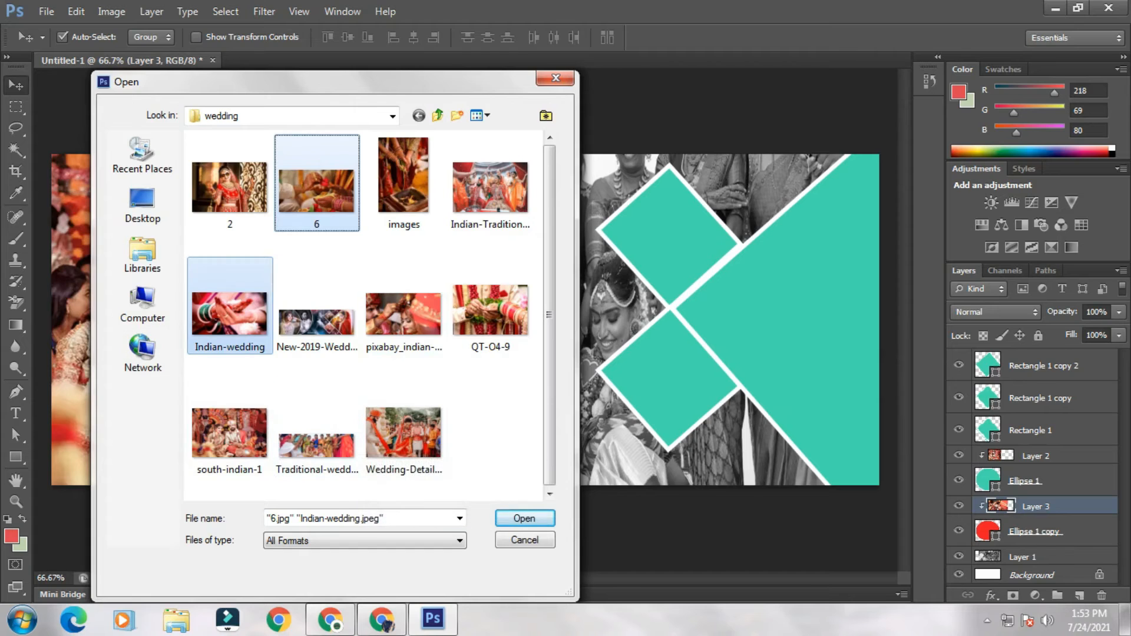
ctrl+click(490, 312)
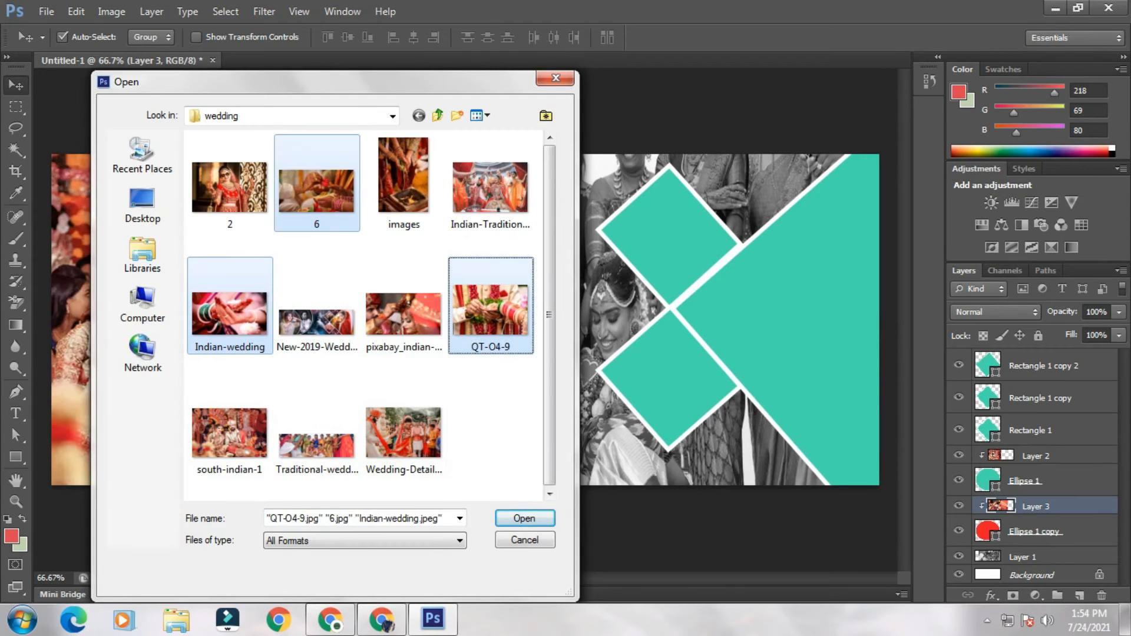
click(525, 518)
key(Return)
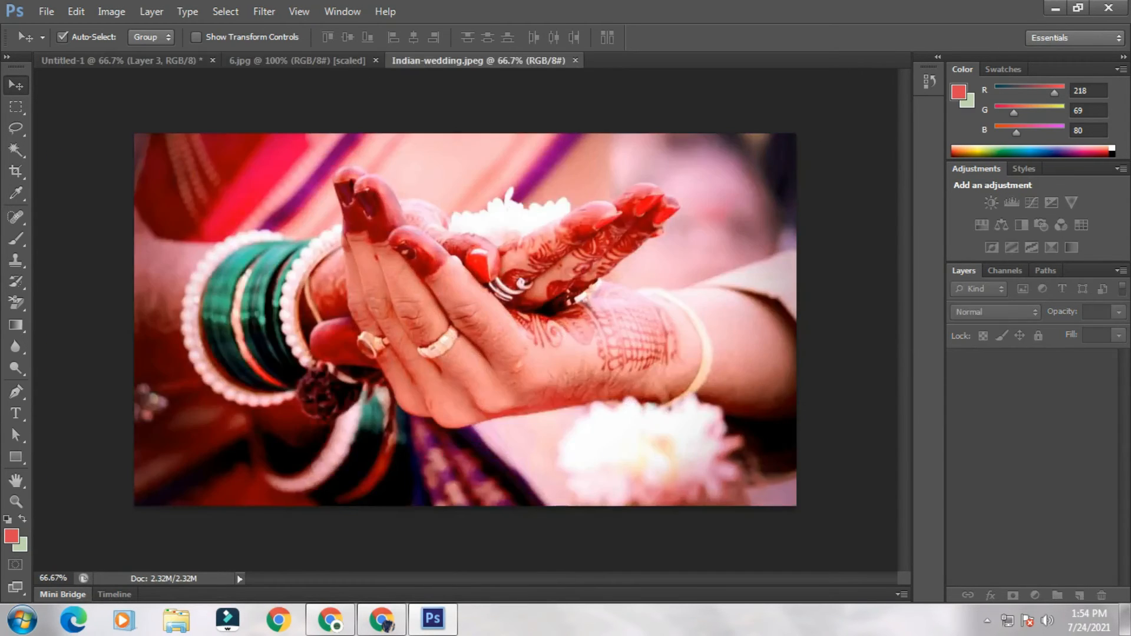
Float the three opened images in separate windows, minimizing QT-O4-9 and Indian-wedding and keeping 6.jpg over the banner
drag(658, 60, 451, 221)
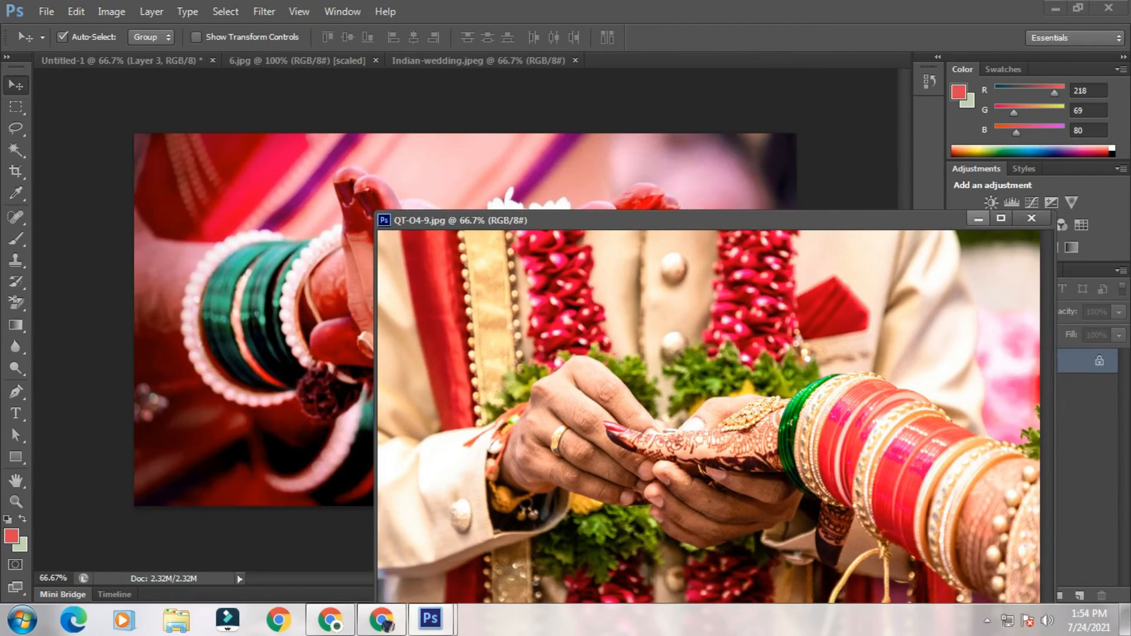
click(979, 219)
drag(477, 60, 564, 177)
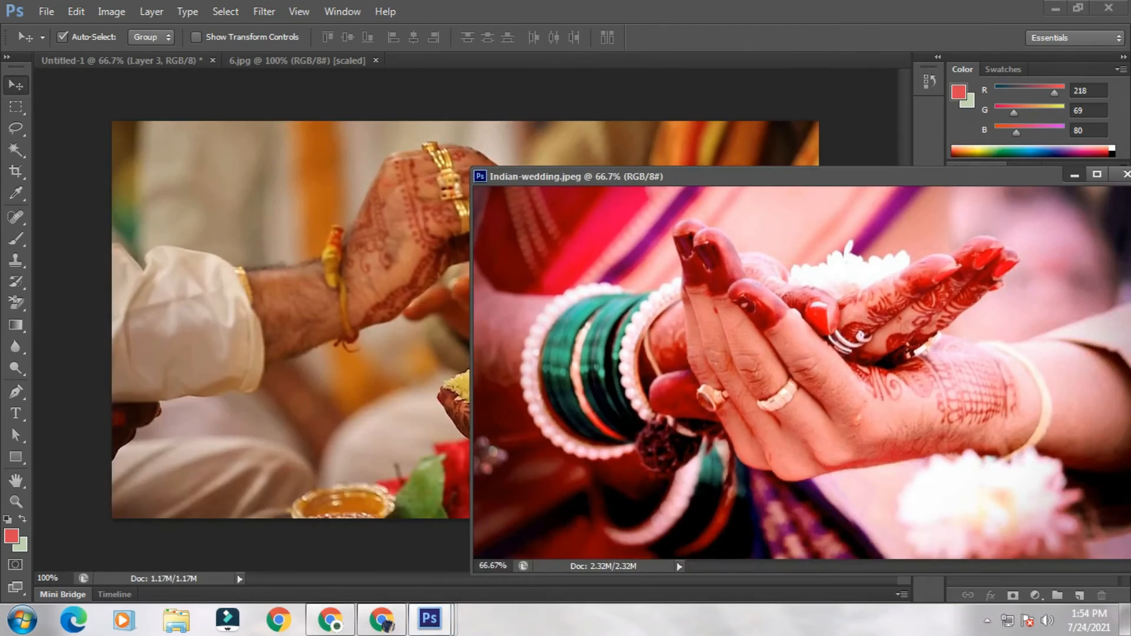
click(1074, 175)
drag(297, 60, 33, 123)
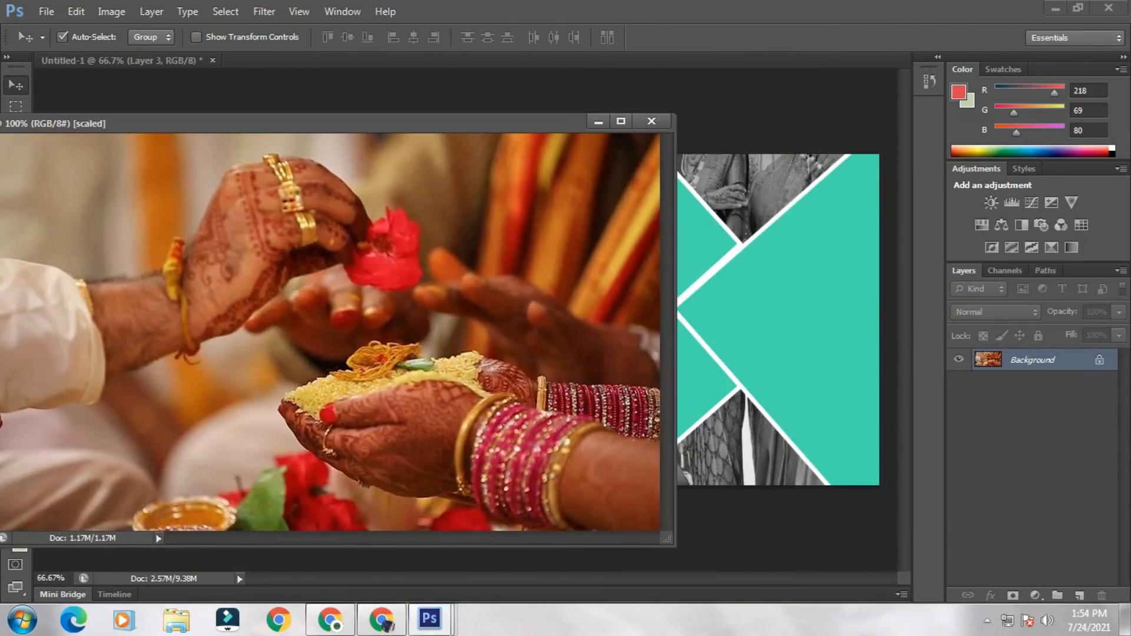
Unlock the background layer of 6.jpg, copy the photo into the banner, and close the source without saving
double_click(1033, 360)
click(667, 264)
drag(353, 328, 766, 286)
click(652, 121)
click(568, 243)
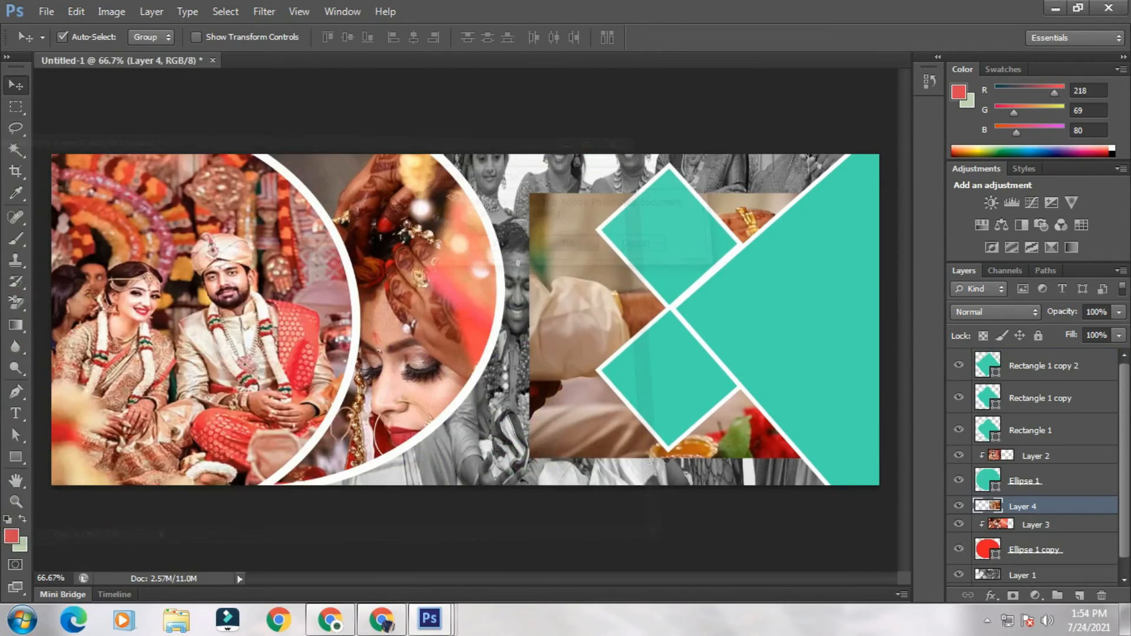
Move the copied ritual-hands photo toward the two small diamonds and shrink it to roughly the width of one diamond
drag(719, 403, 648, 372)
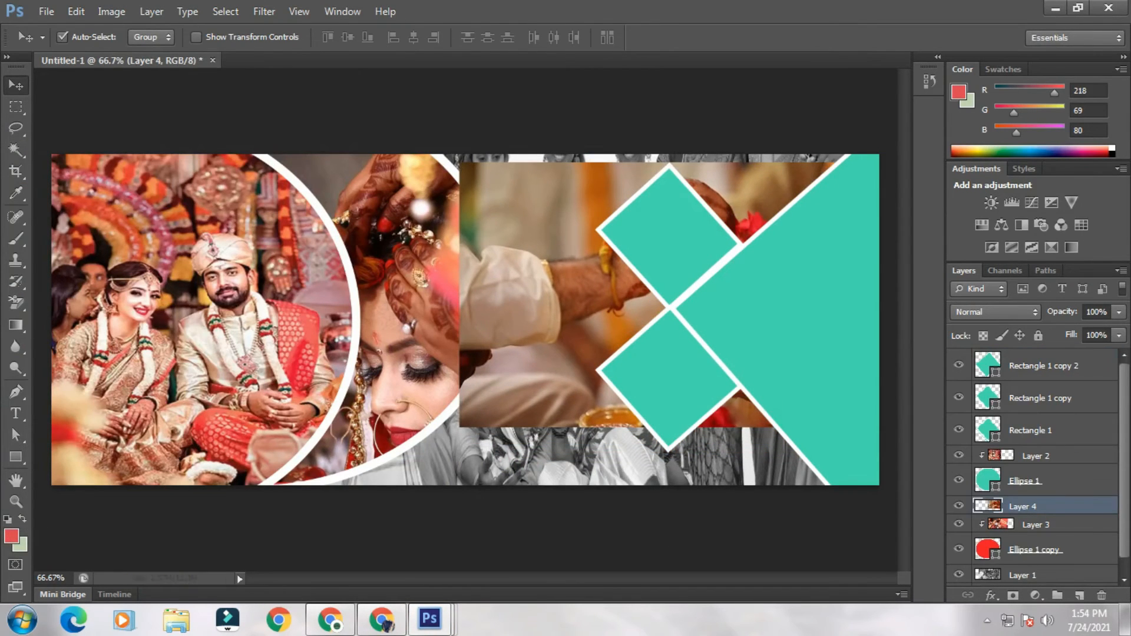
key(ctrl+t)
drag(460, 163, 599, 240)
key(Return)
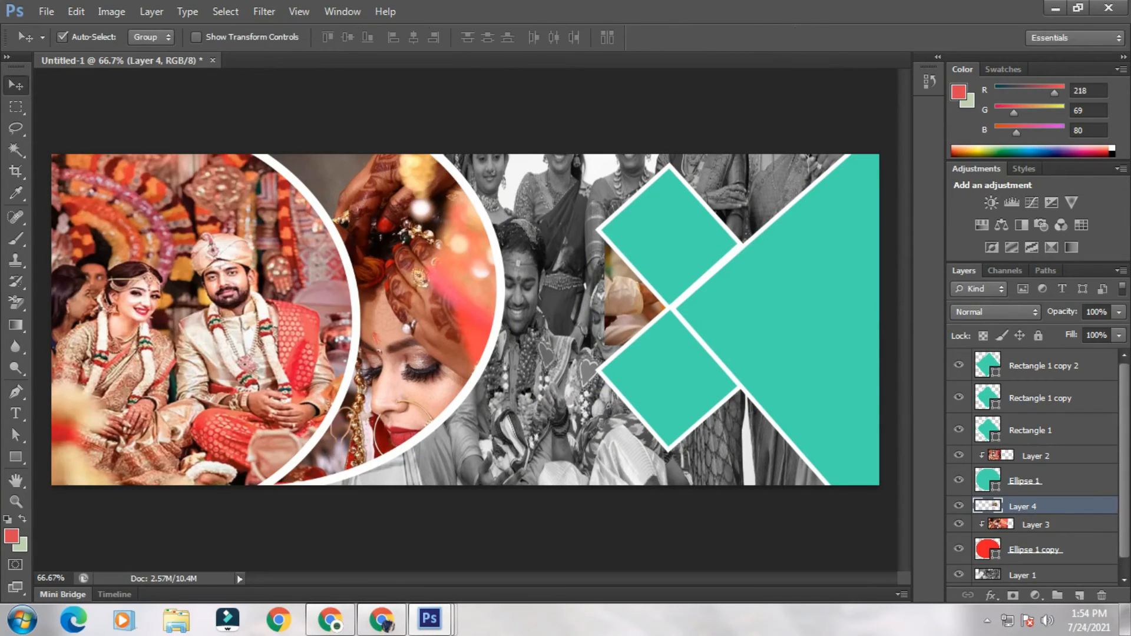
Move the ritual-hands photo layer directly above Rectangle 1 and clip it to that upper diamond
drag(1024, 507, 1023, 414)
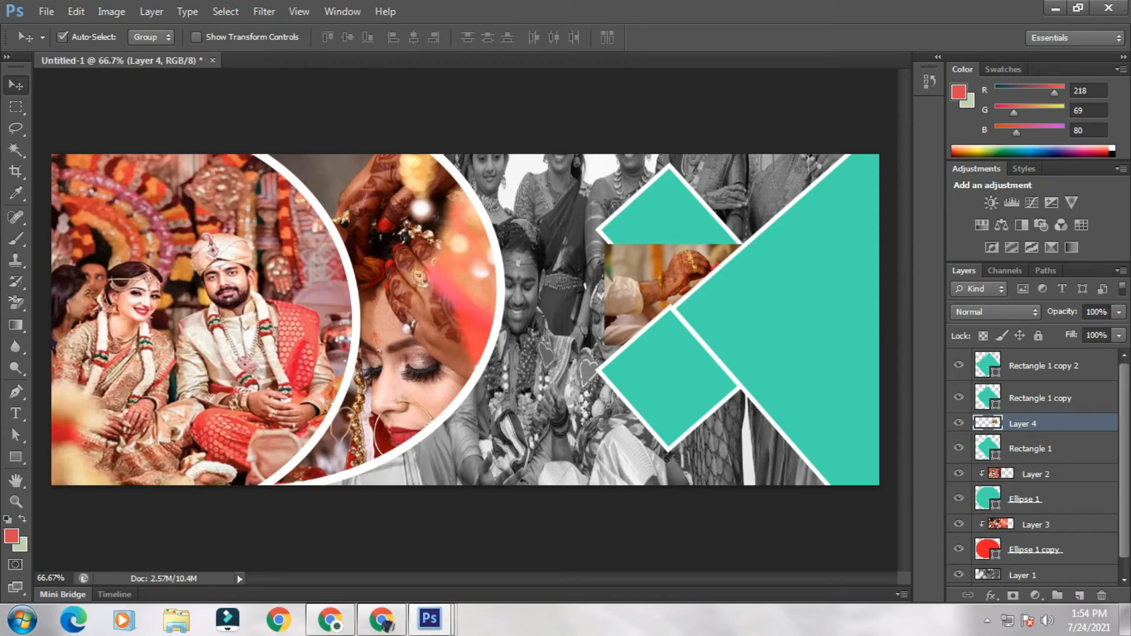
right_click(1029, 424)
click(848, 225)
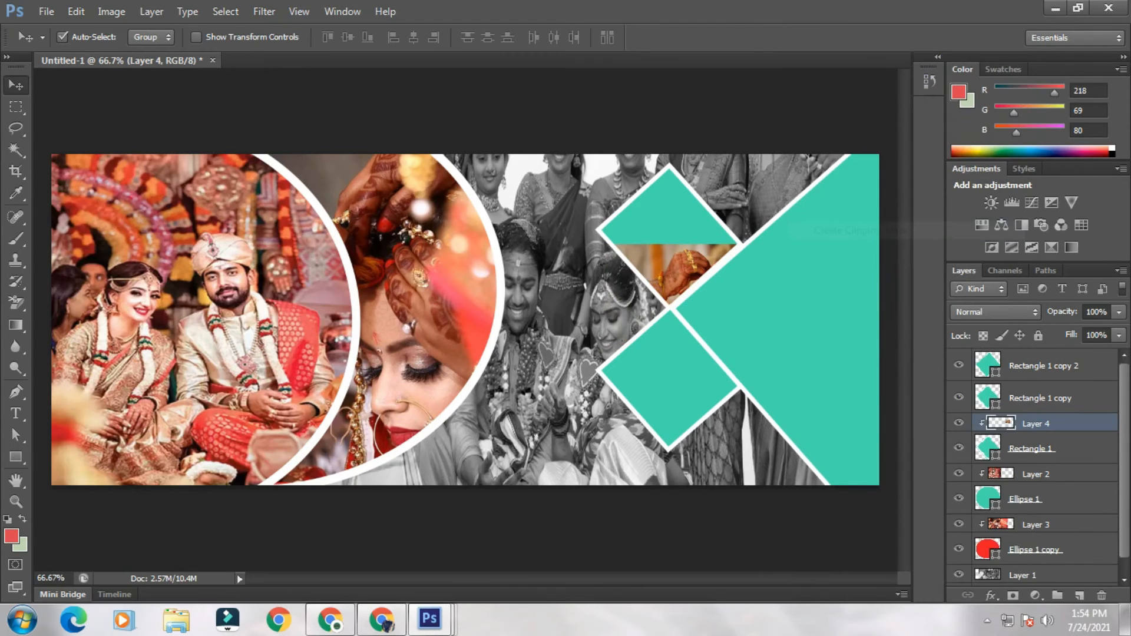
Nudge the clipped ritual-hands photo upward until the hands sit within the upper diamond
key(Up)
key(Up)
key(Up)
key(Up)
key(Up)
key(Up)
key(Up)
key(Up)
key(Up)
key(Up)
key(Up)
key(Up)
key(Up)
key(Up)
key(Up)
key(Up)
key(Up)
key(Up)
key(Up)
key(Up)
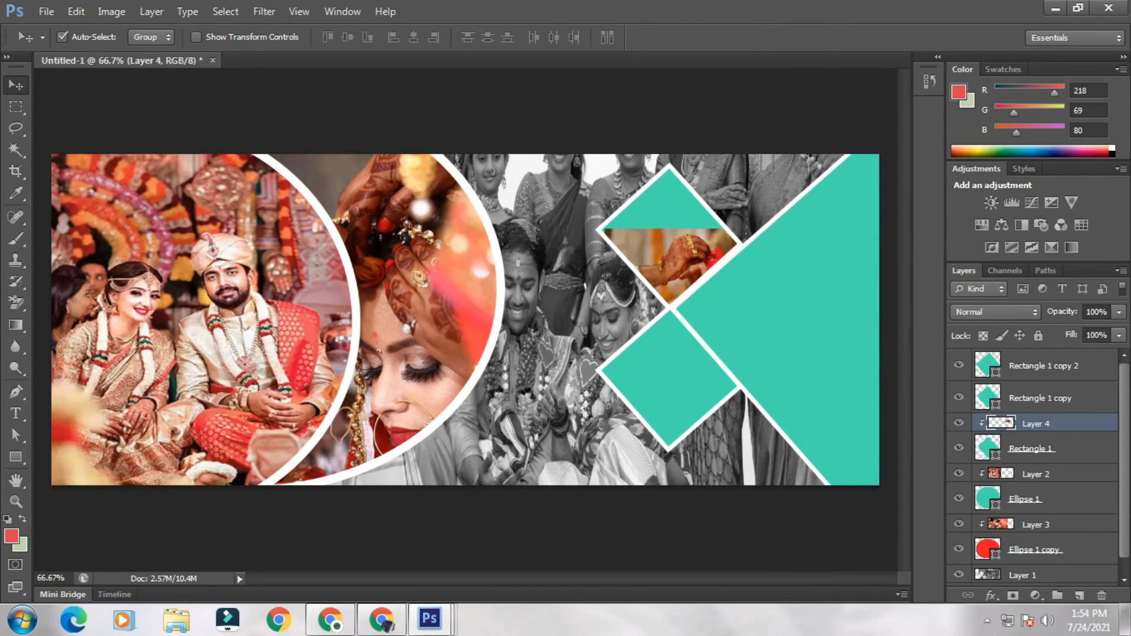
key(Up)
key(Up)
key(Up)
key(Up)
key(Up)
key(Up)
key(Up)
key(Up)
key(Up)
key(Up)
key(Up)
key(Up)
key(Up)
key(Up)
key(Up)
key(Up)
key(Up)
key(Up)
key(Up)
key(Up)
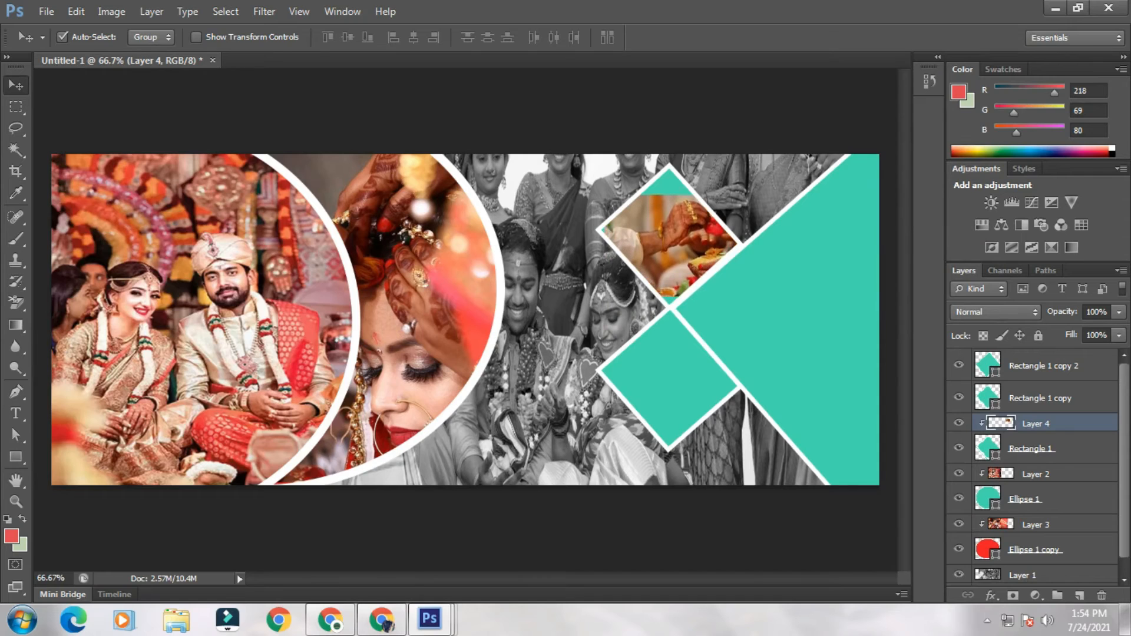
key(Up)
key(Up)
key(Up)
key(Up)
key(Up)
key(Up)
key(Up)
key(Up)
key(Up)
key(Up)
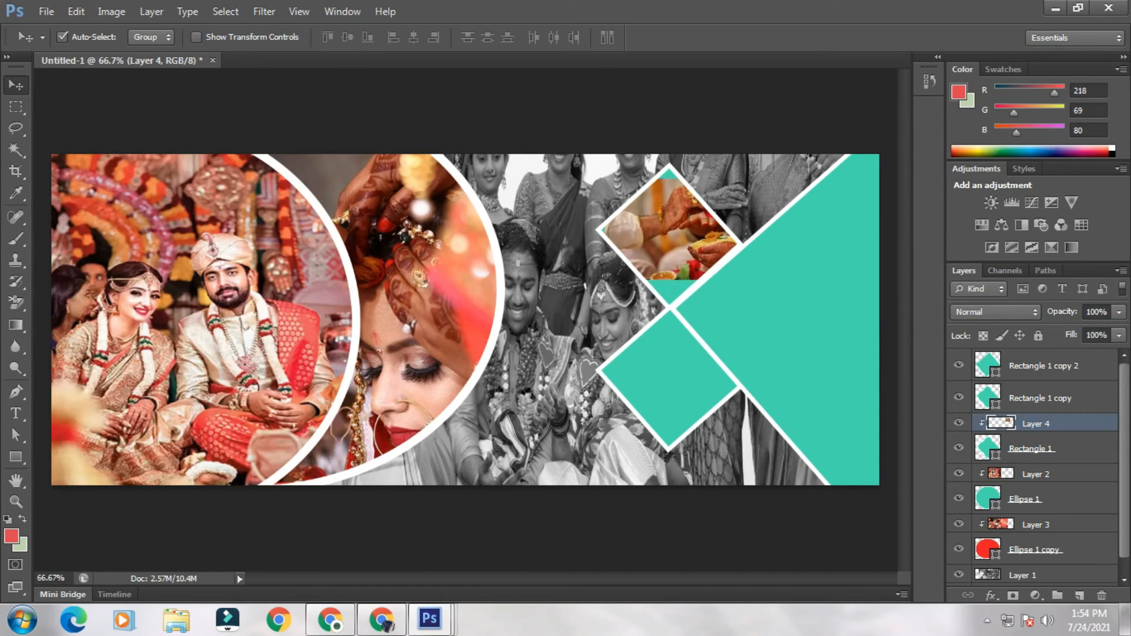
Enlarge the ritual-hands photo to about 127% and rotate it -19°, positioning it to fill the whole upper diamond
key(ctrl+t)
drag(792, 286, 740, 121)
drag(696, 230, 656, 234)
drag(736, 127, 786, 260)
key(Return)
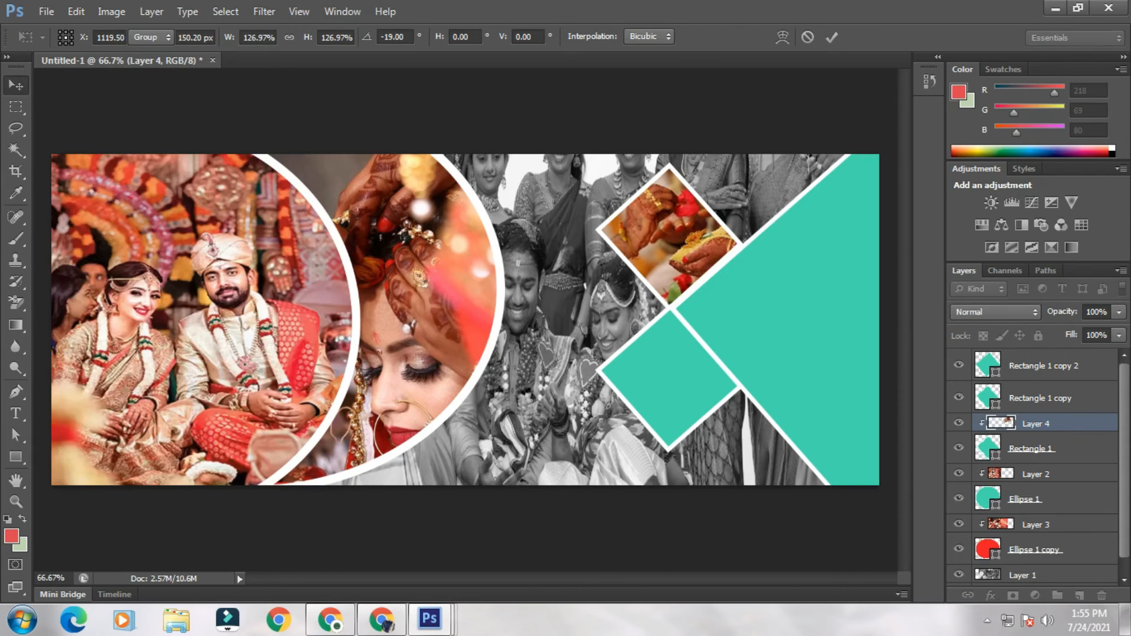
Restore the minimized QT-O4-9 image window and place it so that the banner shows behind it
click(430, 620)
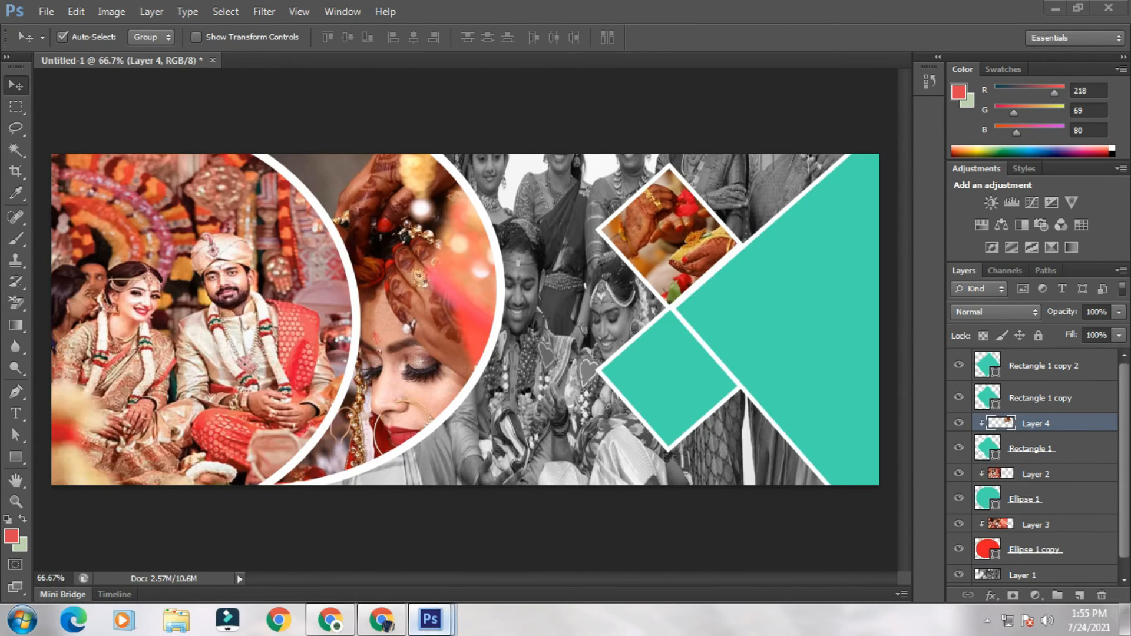
click(433, 522)
drag(558, 366, 521, 295)
click(561, 244)
drag(560, 221, 341, 236)
Unlock the background layer of QT-O4-9, copy the photo into the banner, and close the source without saving
double_click(1032, 361)
key(Return)
drag(560, 407, 532, 204)
click(813, 234)
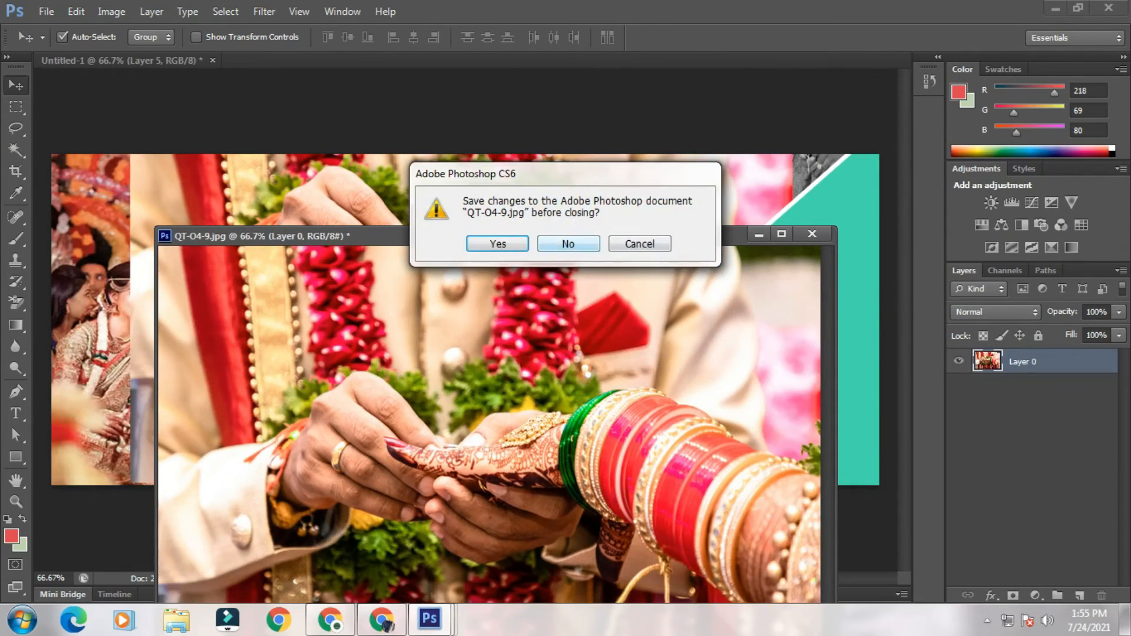
click(568, 245)
Shrink the ring-ceremony photo to about the width of a small diamond and position it over the lower one
drag(559, 253, 565, 304)
key(ctrl+t)
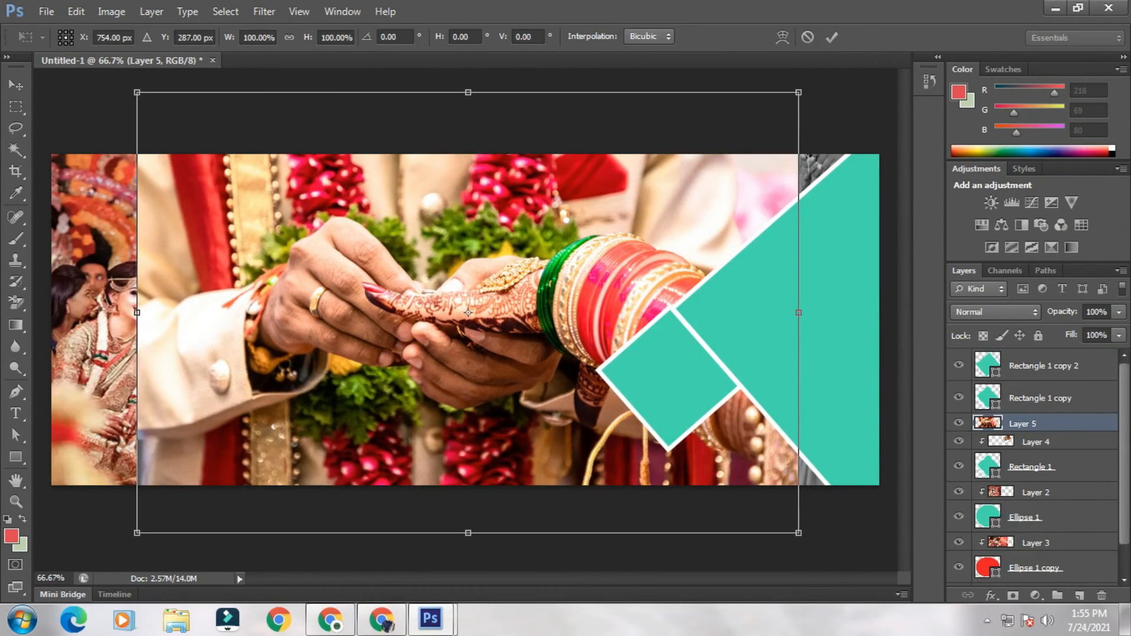
drag(798, 92, 537, 267)
key(Return)
drag(462, 289, 648, 358)
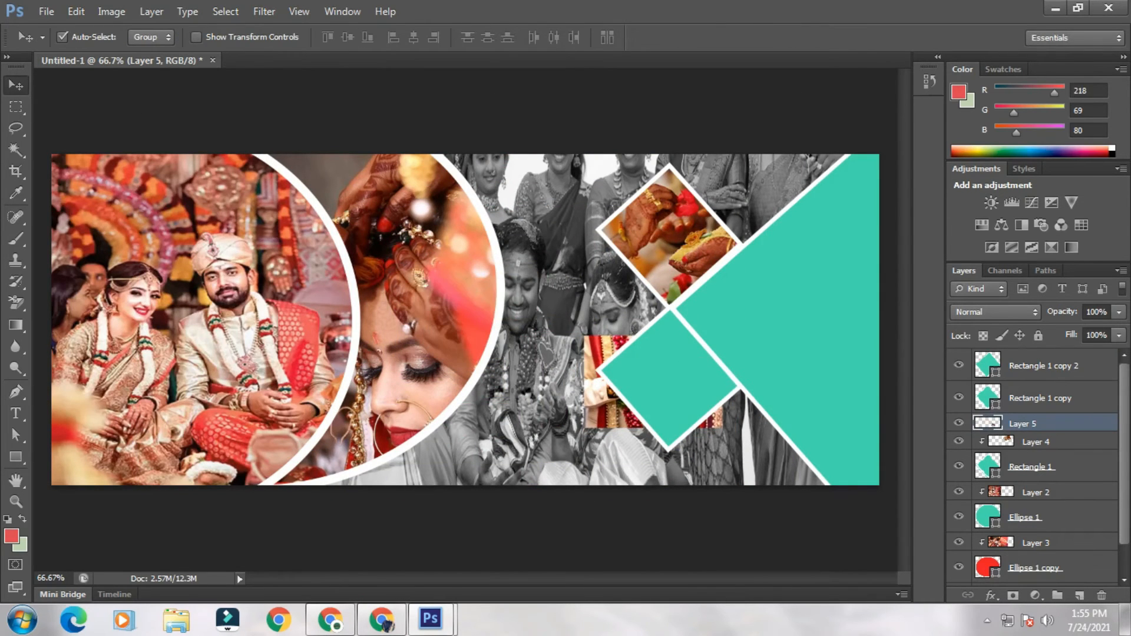
Move the ring-ceremony photo layer directly above Rectangle 1 copy and clip it to that lower diamond
drag(1025, 424, 1026, 382)
right_click(1052, 390)
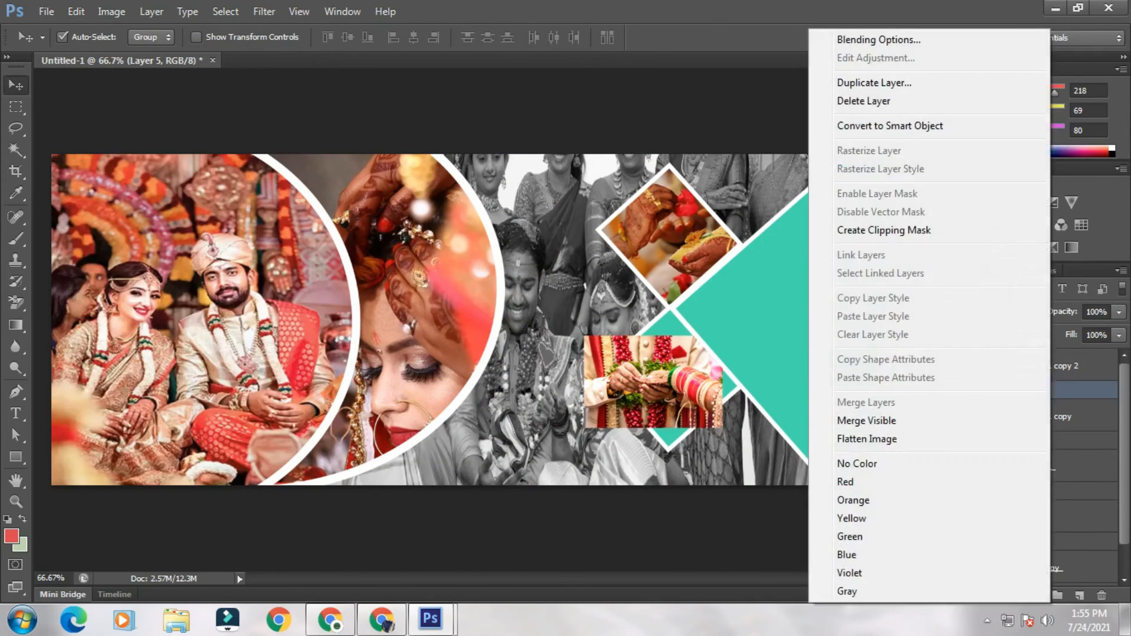
click(883, 230)
Reposition and enlarge the clipped ring-ceremony photo to fill the lower diamond
mouse_move(660, 336)
mouse_down()
mouse_move(779, 319)
mouse_move(676, 342)
mouse_up()
key(ctrl+t)
key(Return)
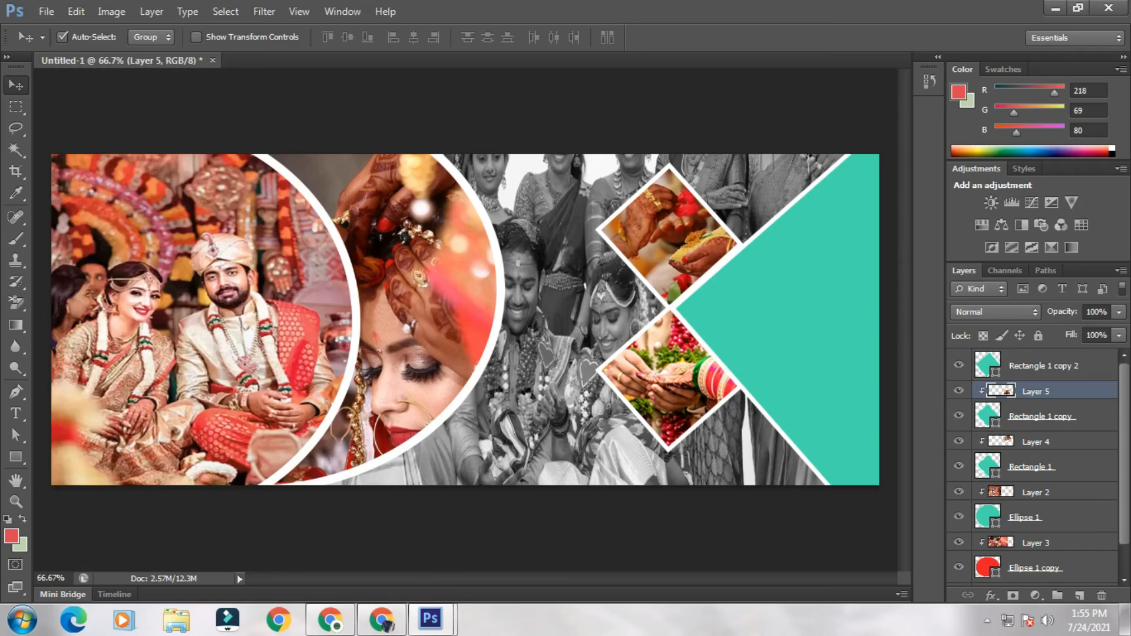
Open the Wedding-Details photo, unlock its background layer, copy it into the banner, and close the source without saving
click(46, 11)
click(63, 45)
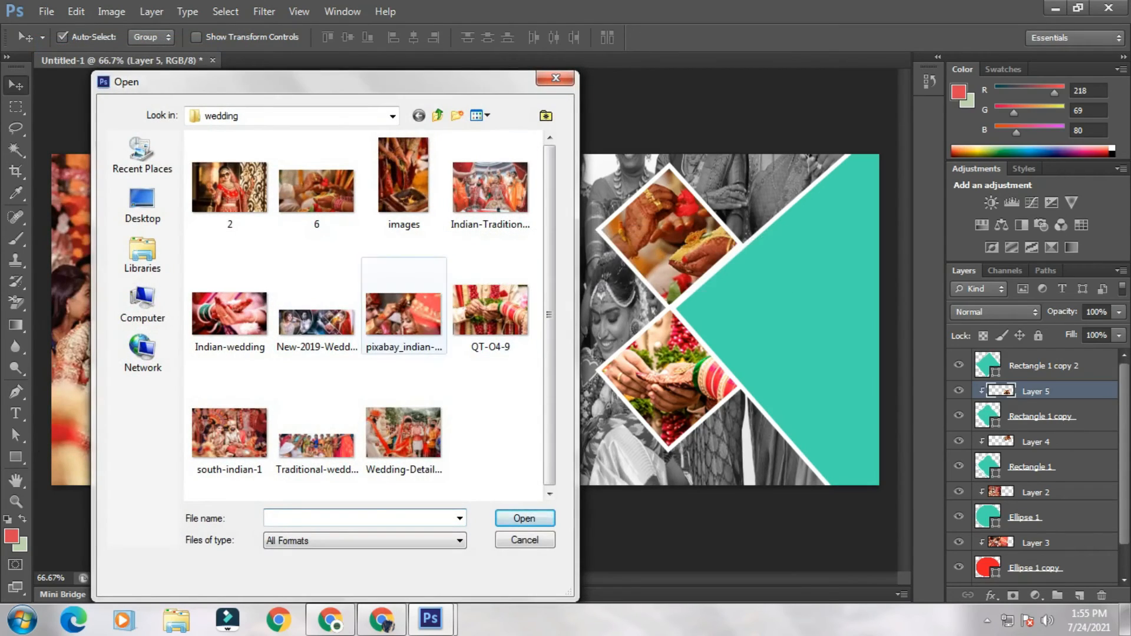
double_click(404, 433)
drag(342, 60, 227, 121)
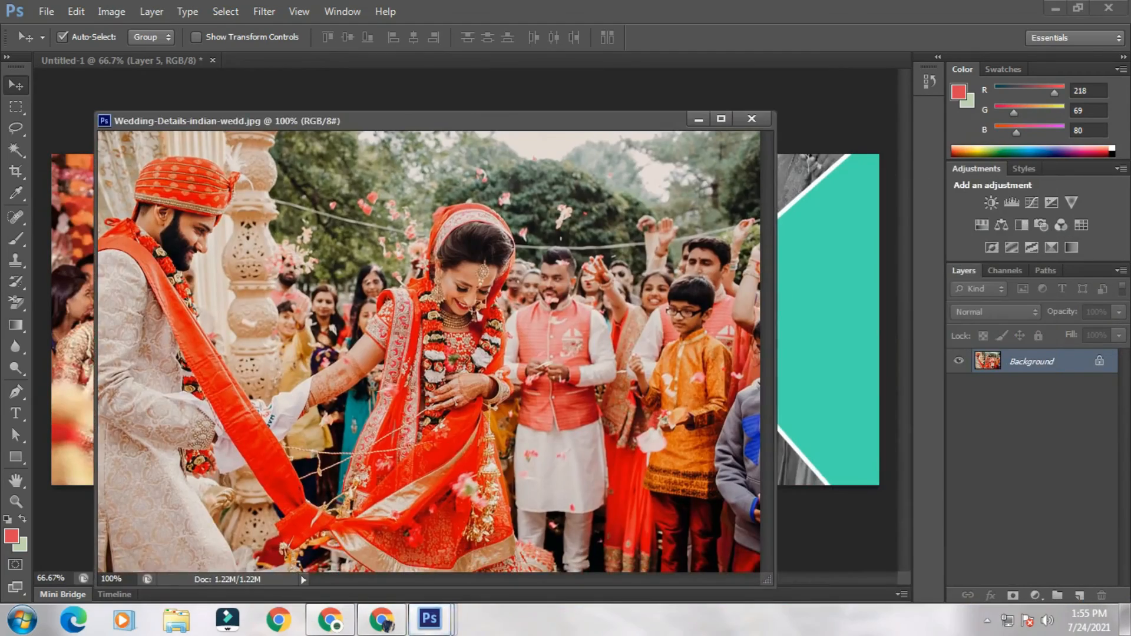
double_click(1033, 361)
click(666, 265)
drag(609, 287, 814, 314)
click(751, 119)
Move the Wedding-Details photo layer above Rectangle 1 copy 2, clip it to that large diamond, and position the bride inside
drag(654, 370, 760, 291)
key(ctrl+bracketright)
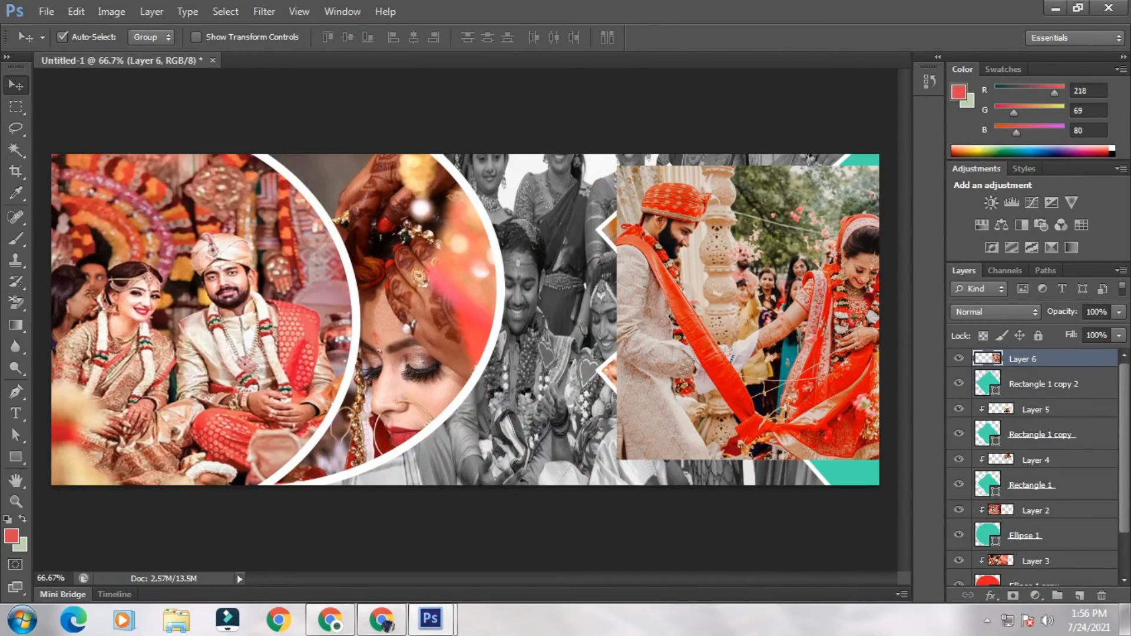
right_click(1037, 359)
click(871, 223)
drag(813, 260, 795, 230)
Enlarge the clipped bride photo proportionally and reposition it to fill the large diamond
key(ctrl+t)
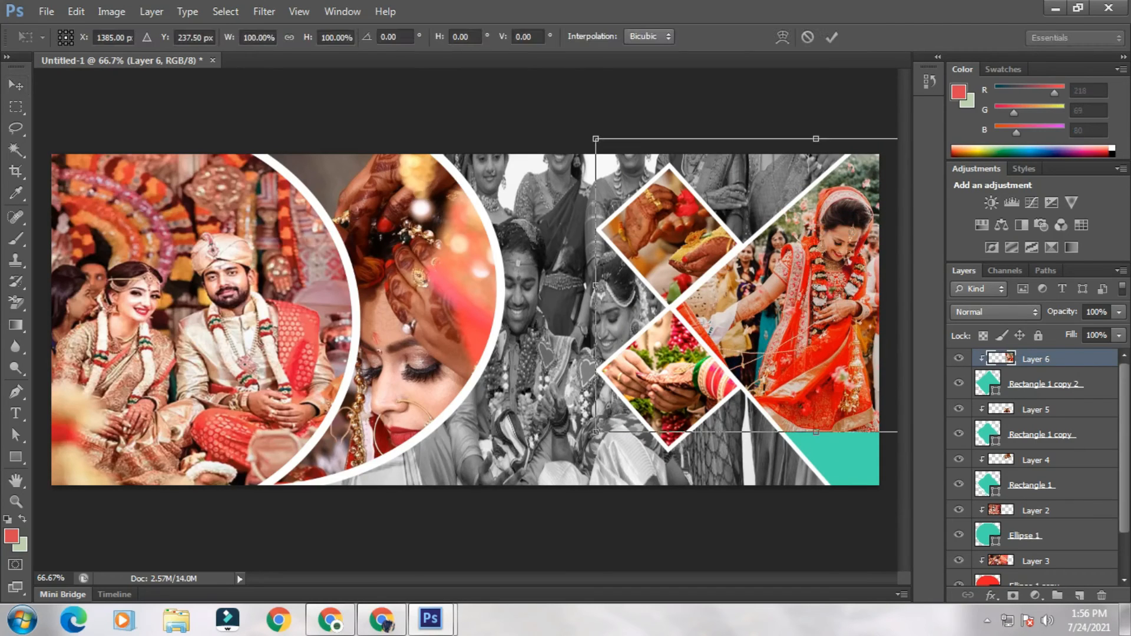
drag(596, 432, 548, 463)
drag(790, 374, 773, 401)
key(Return)
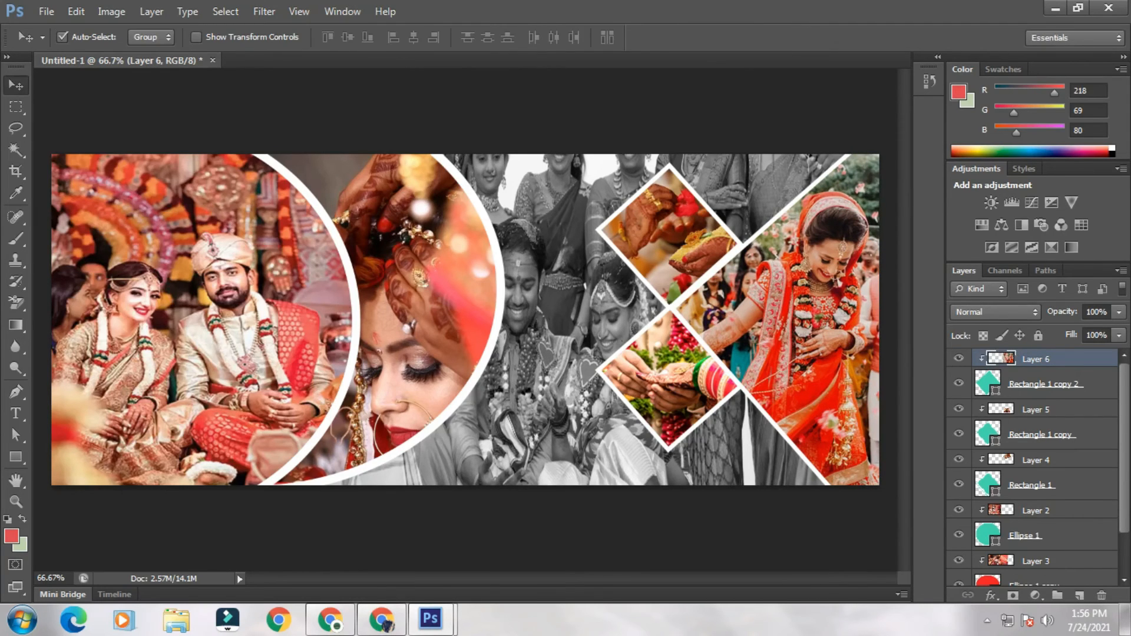
click(986, 621)
click(1012, 482)
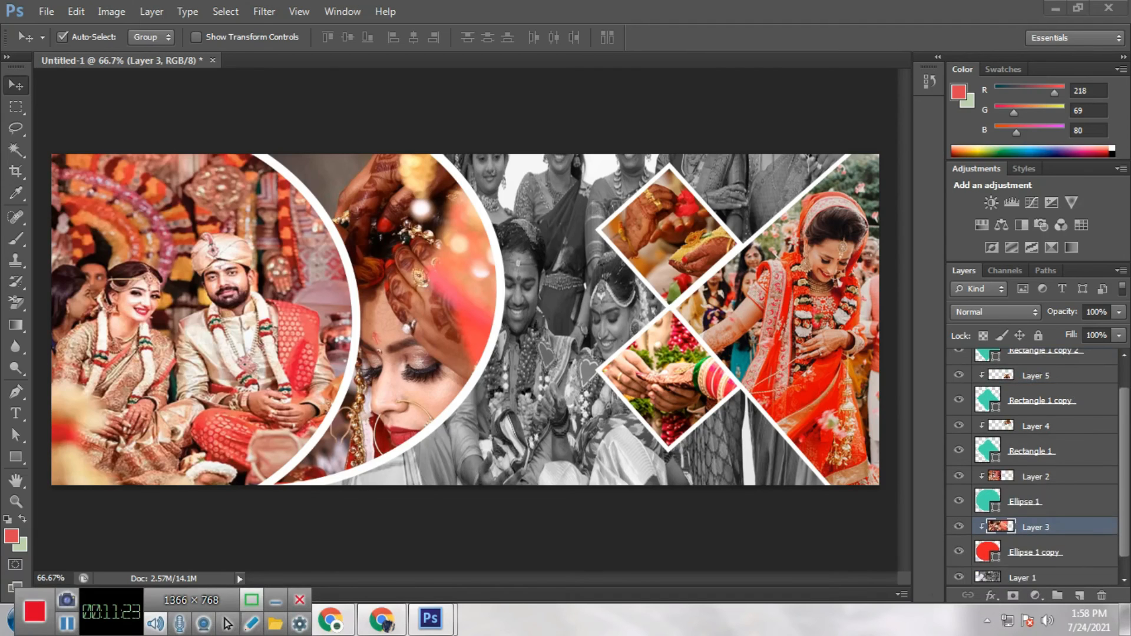
click(275, 601)
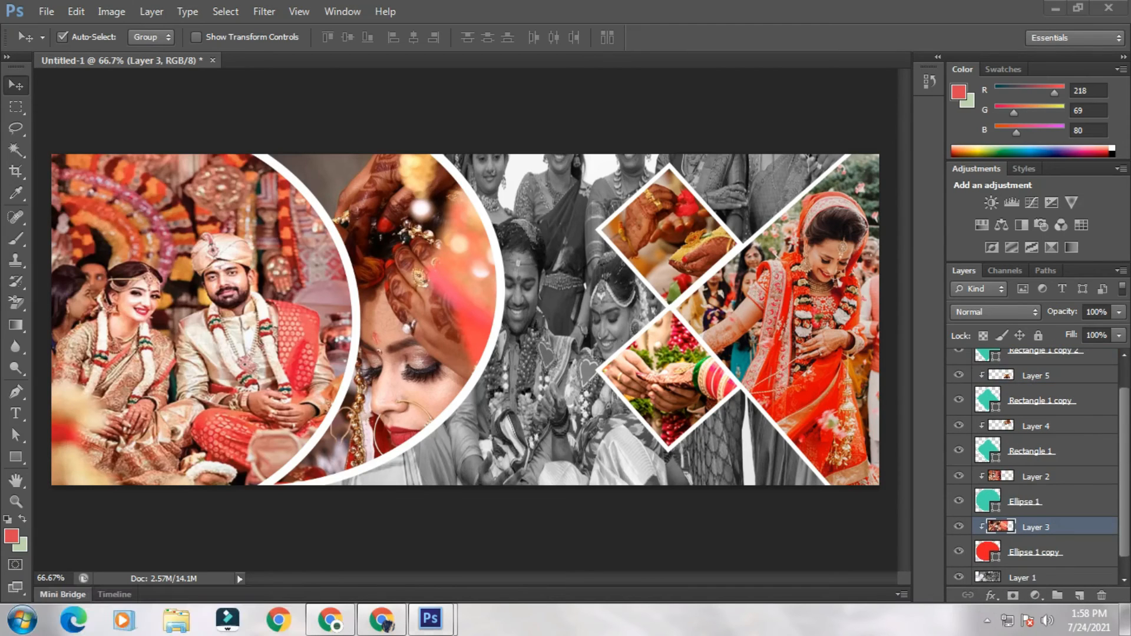
Apply Color Balance to Layer 3, the bride close-up in the second ellipse, with midtone levels -100, -100, +14
click(1025, 501)
click(1035, 528)
click(959, 527)
click(959, 527)
click(112, 11)
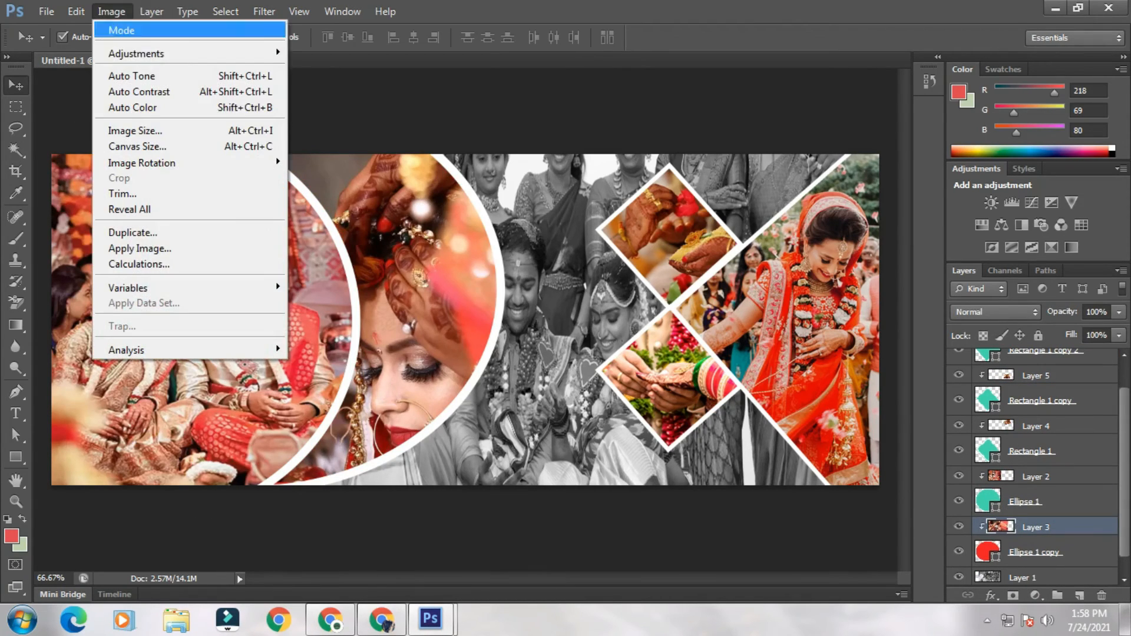
mouse_move(136, 53)
click(334, 155)
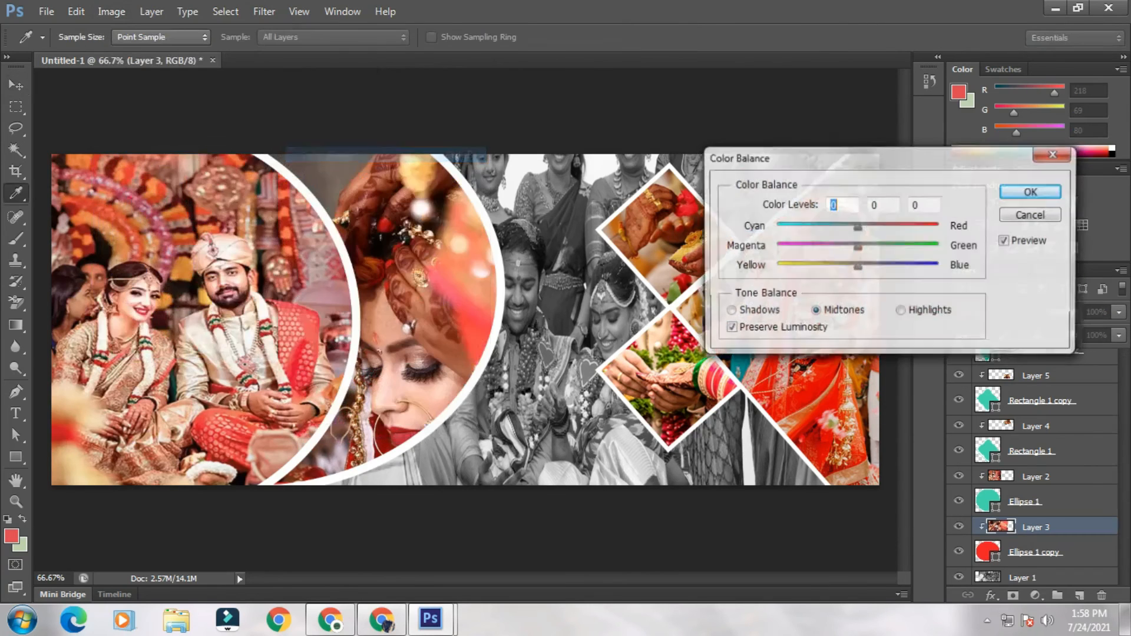
text(-24)
drag(837, 227, 786, 227)
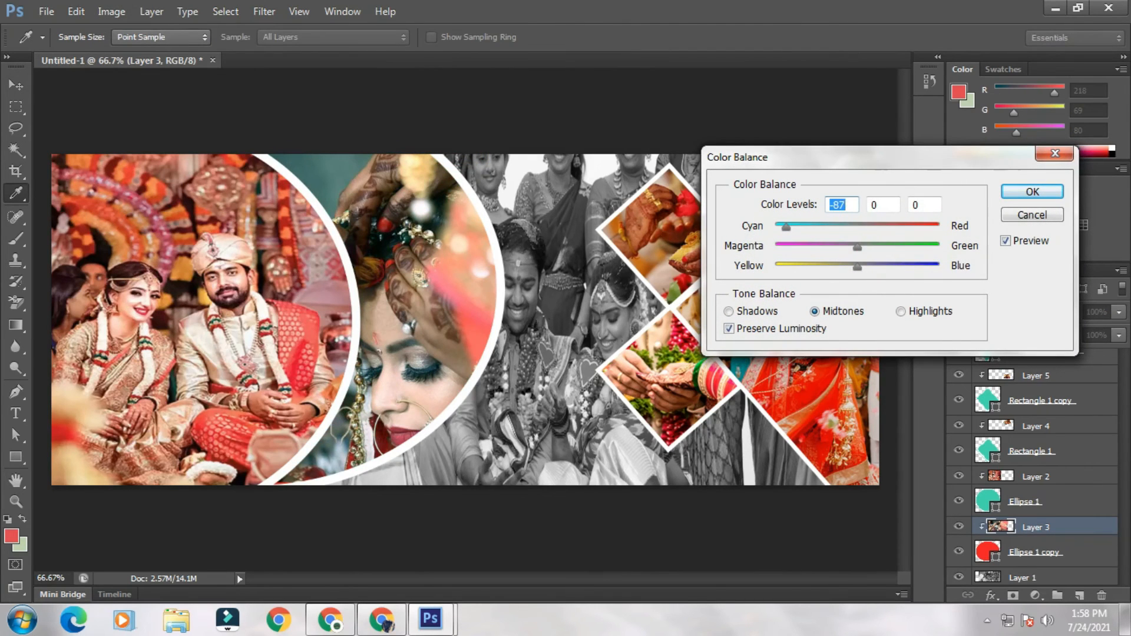
drag(858, 247, 776, 227)
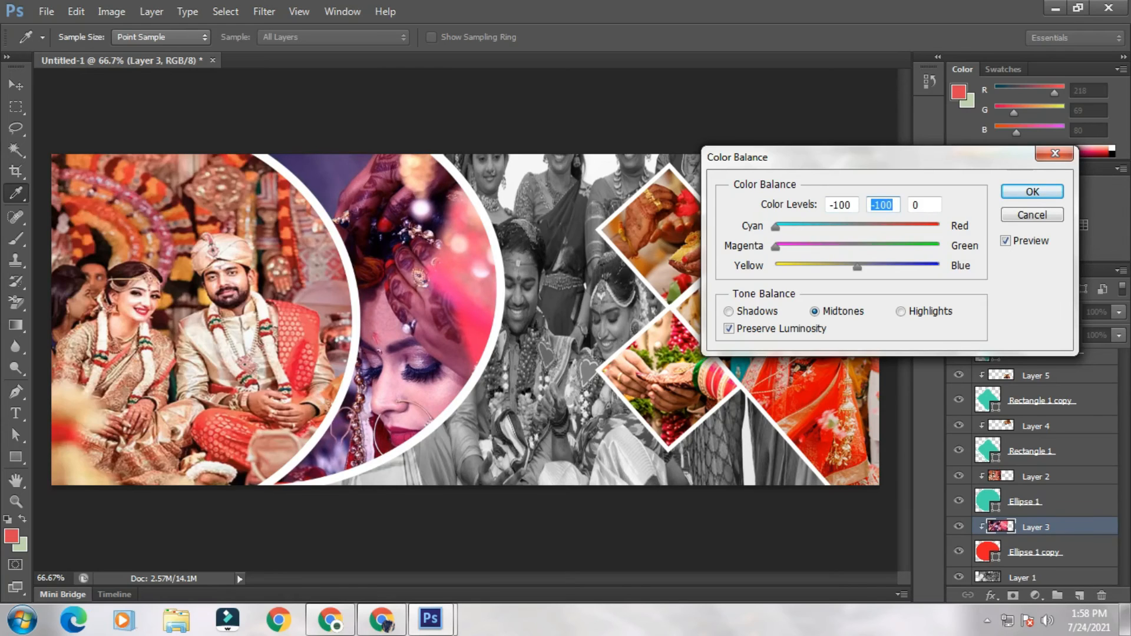
mouse_move(857, 267)
mouse_down()
mouse_move(888, 267)
mouse_move(869, 266)
mouse_up()
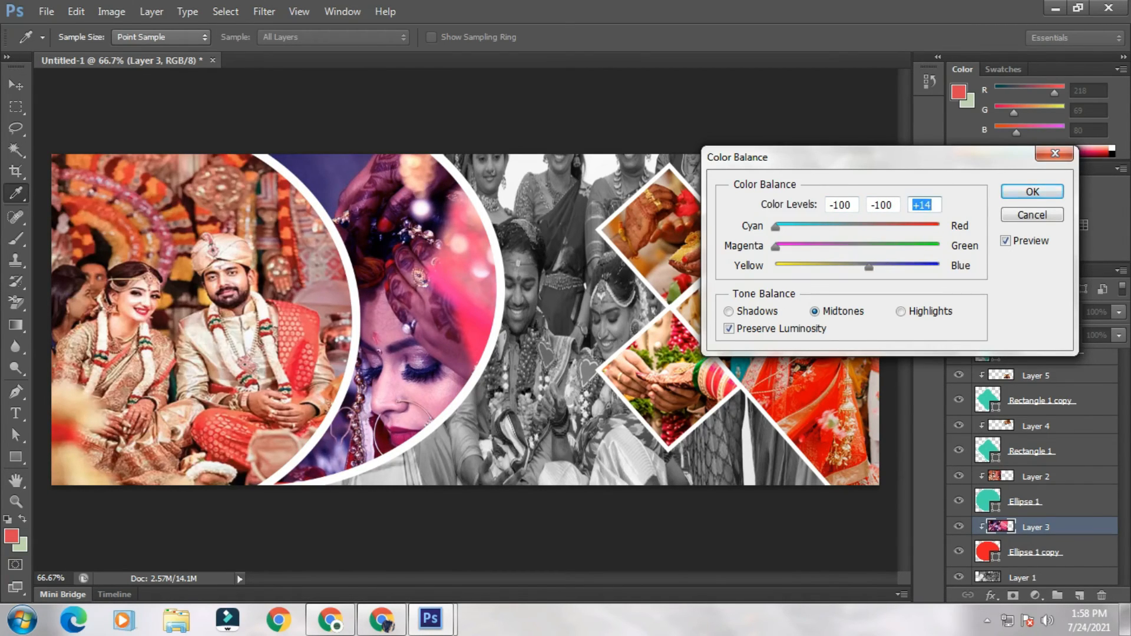
click(1032, 192)
Open Color Balance for Layer 6, the large-diamond bride photo, and try midtone levels -49, +49, -65
click(560, 330)
click(819, 330)
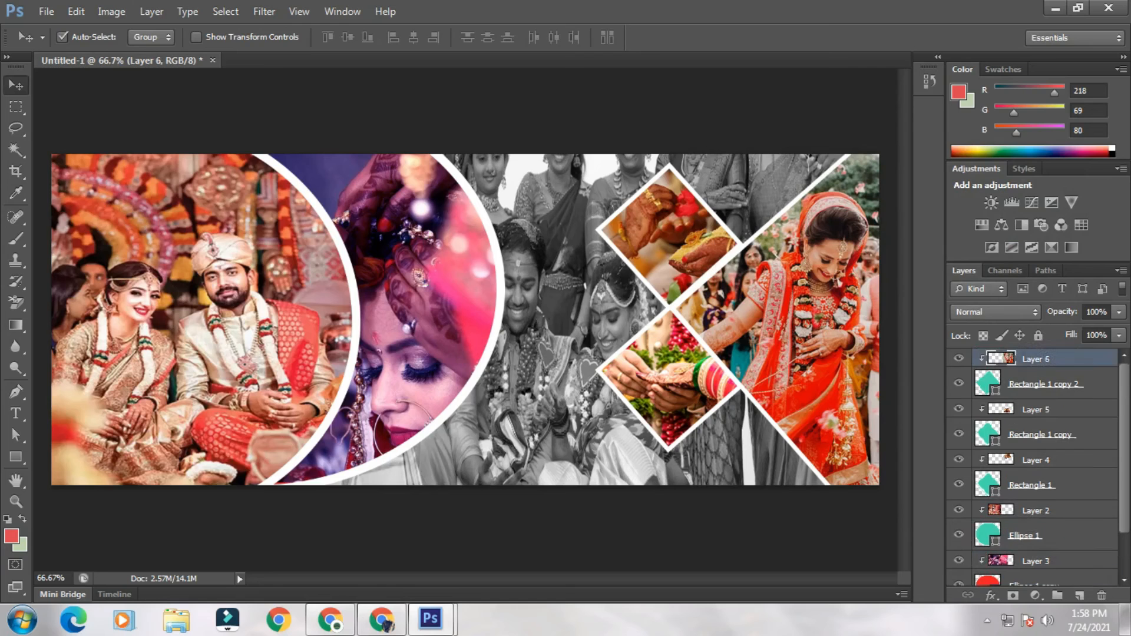
click(111, 11)
mouse_move(176, 53)
click(333, 154)
drag(710, 162, 103, 99)
text(-49)
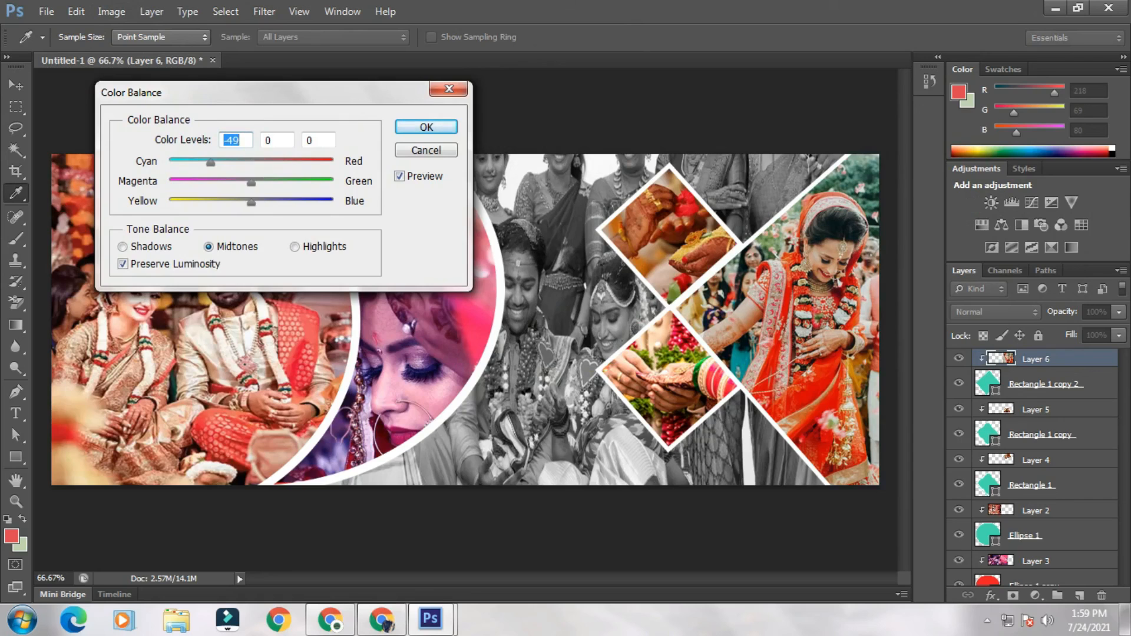
key(Tab)
text(52)
key(Tab)
text(-65)
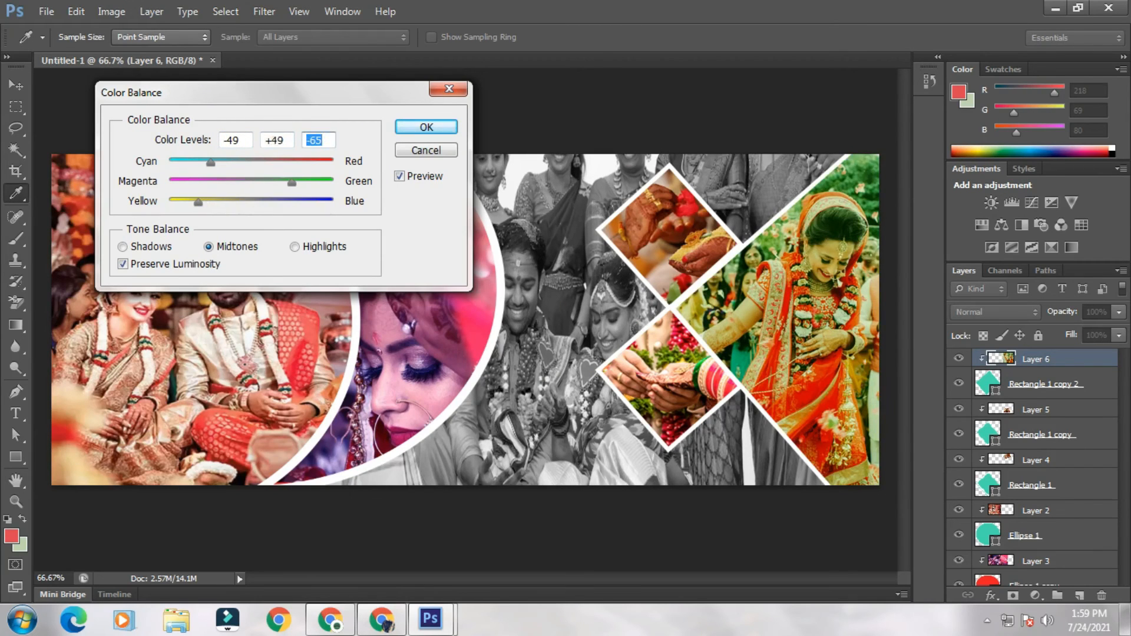
Shift the large-diamond photo's midtones toward cyan, magenta and blue for a purple-blue tint, and apply the Color Balance
key(shift+Tab)
text(-100)
drag(213, 202, 243, 202)
drag(211, 162, 181, 162)
drag(244, 202, 263, 202)
text(-34)
mouse_move(181, 162)
mouse_down()
mouse_move(169, 162)
mouse_move(174, 182)
mouse_up()
drag(243, 202, 265, 202)
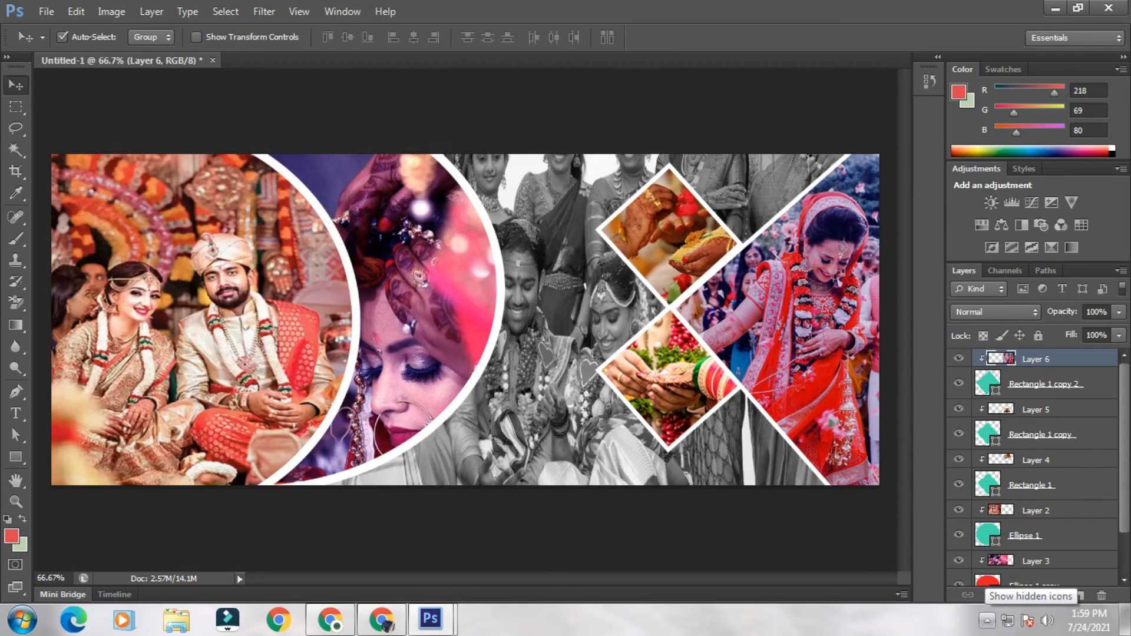
Save the banner in the wedding folder as the Photoshop file "wedding album" with Maximize Compatibility on
click(46, 11)
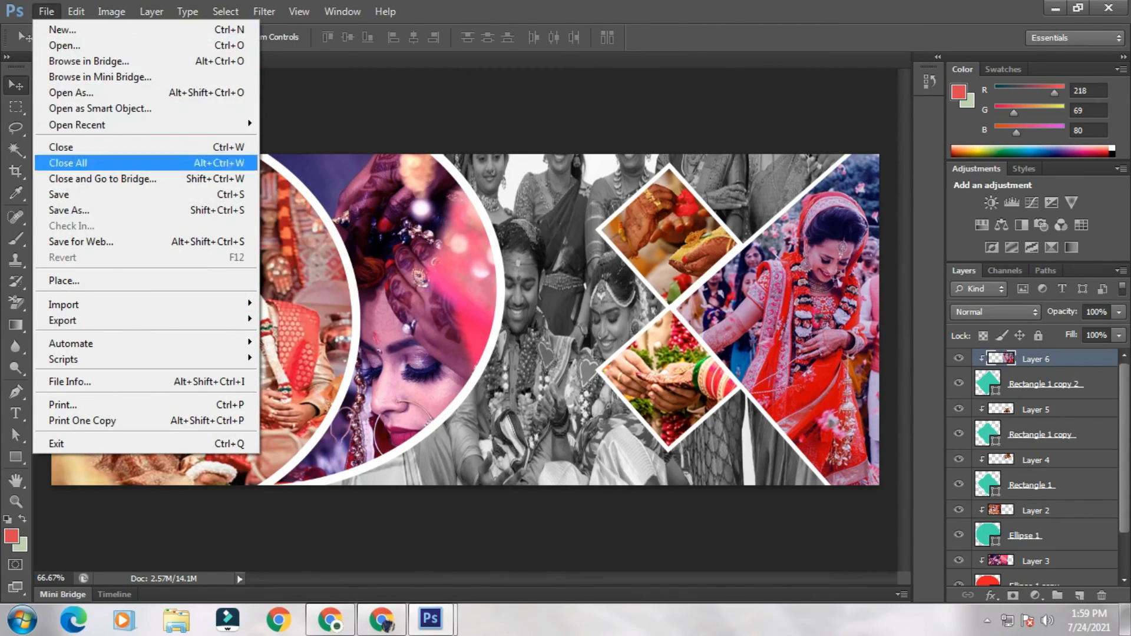
click(65, 195)
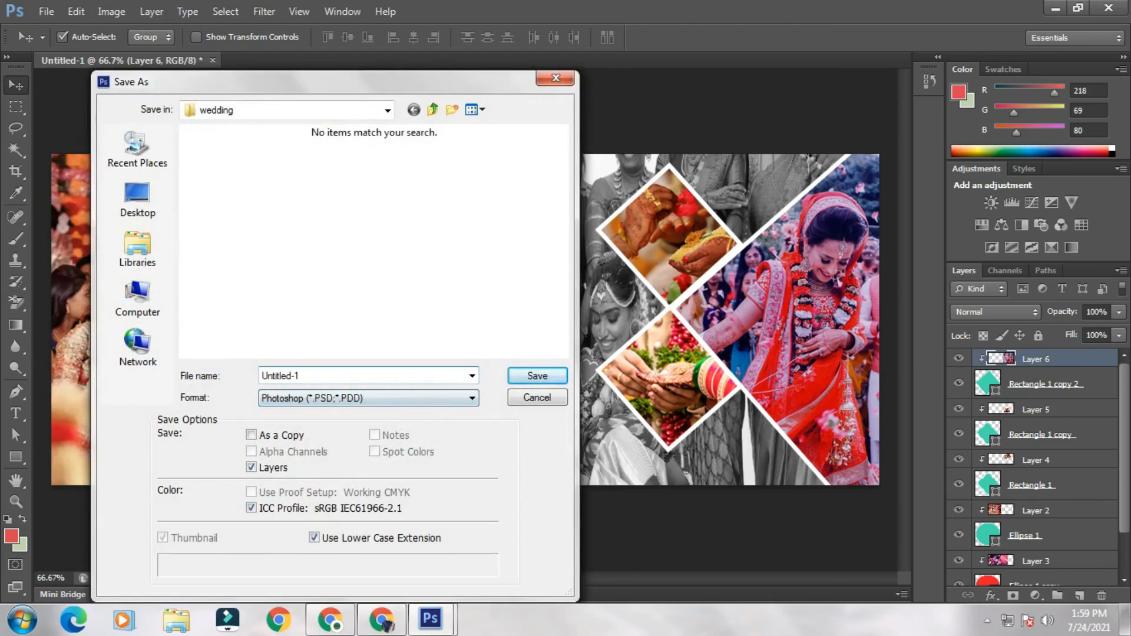
text(wedding)
key(Return)
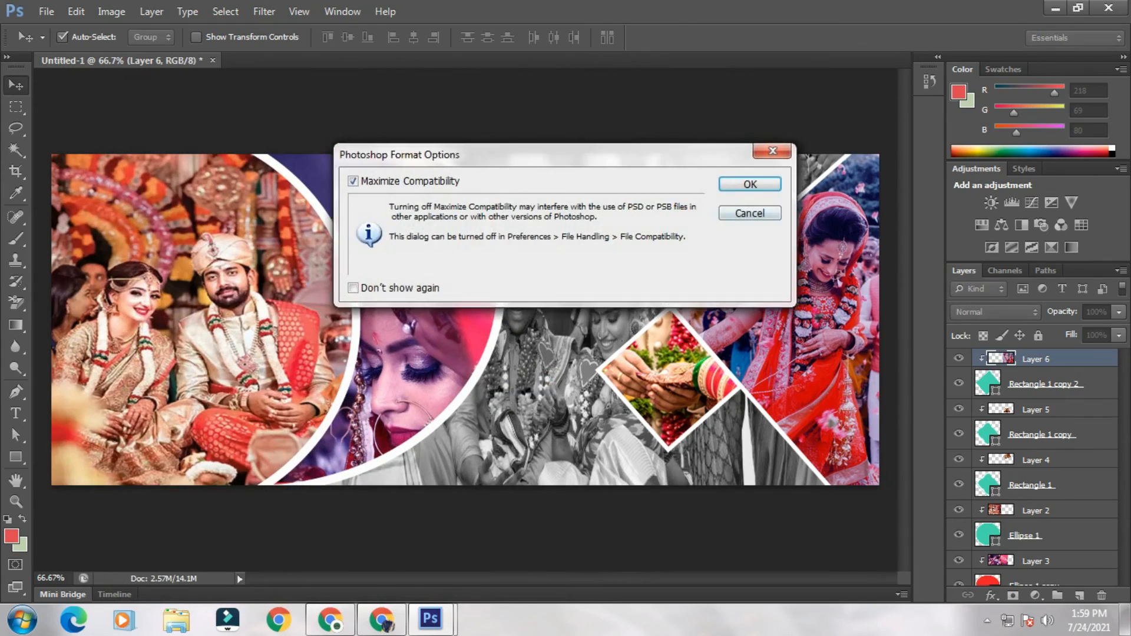
key(Return)
Save a JPEG copy of the banner as "wedding album" at quality 11 (Maximum), Baseline Standard
click(46, 11)
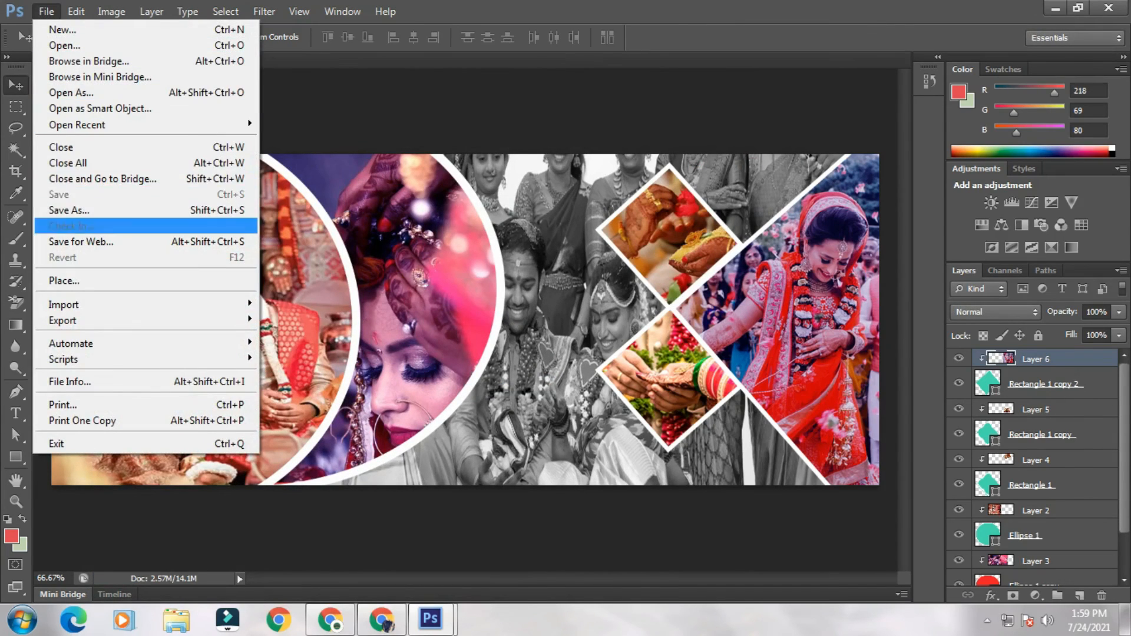
click(59, 217)
click(369, 398)
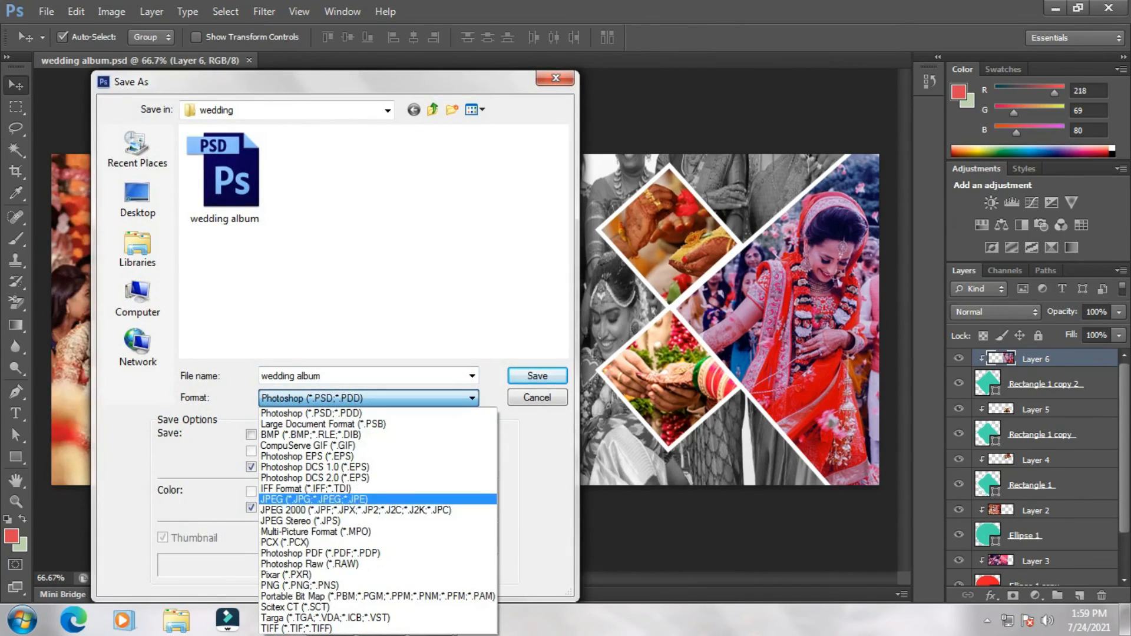
click(307, 499)
key(Return)
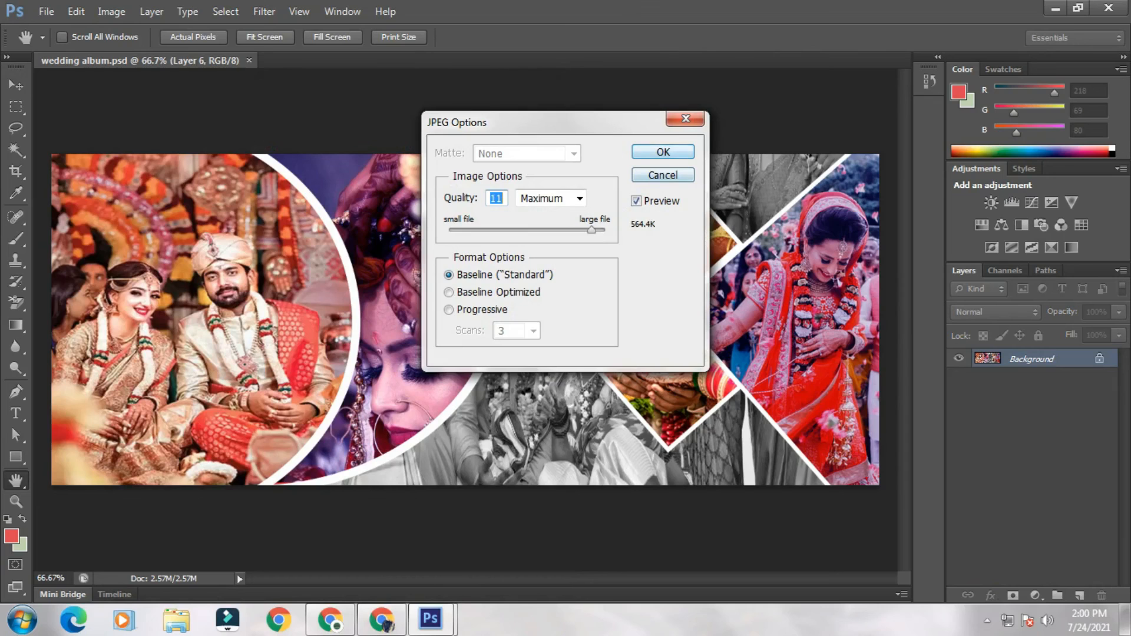
key(Return)
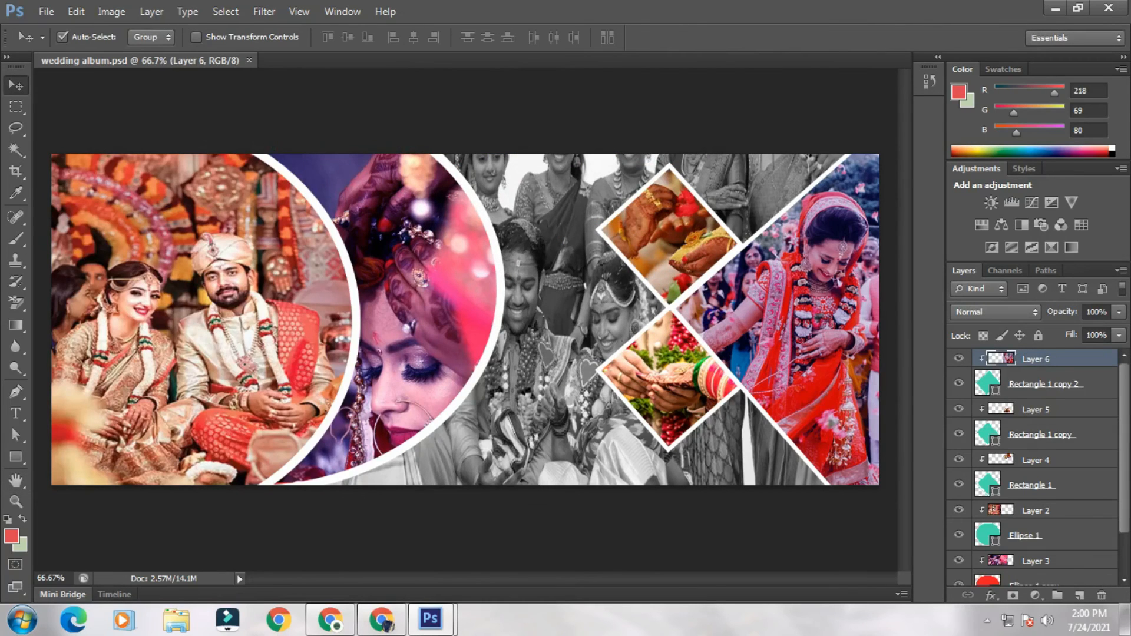
Save the banner as wedding album.jpg once more at quality 11, replacing the existing JPEG
click(46, 11)
click(65, 209)
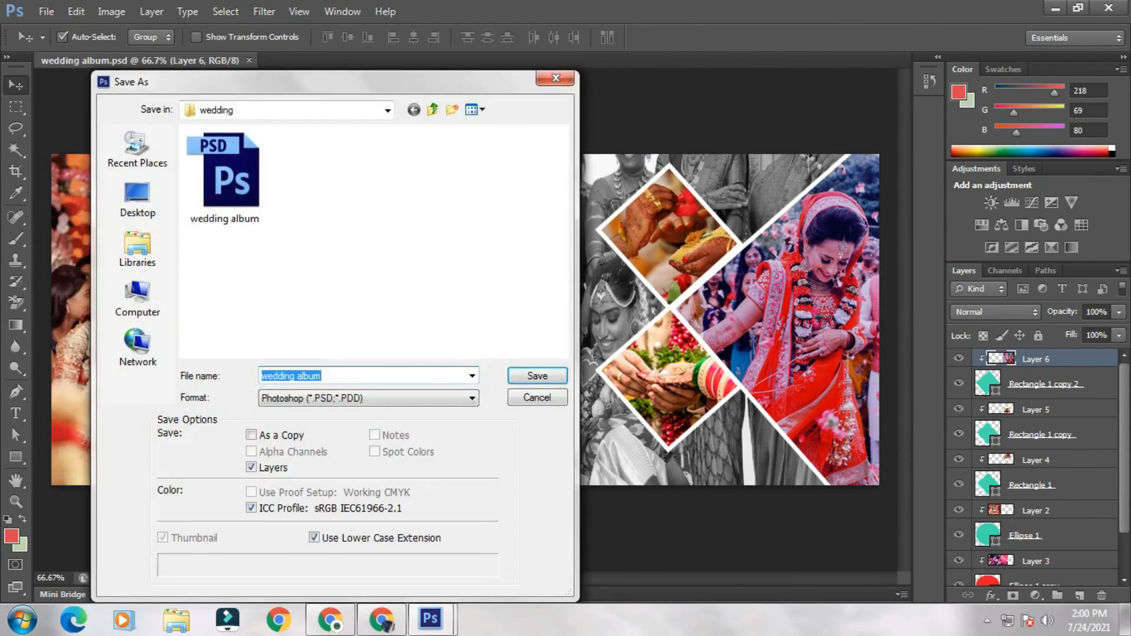
click(368, 399)
click(353, 499)
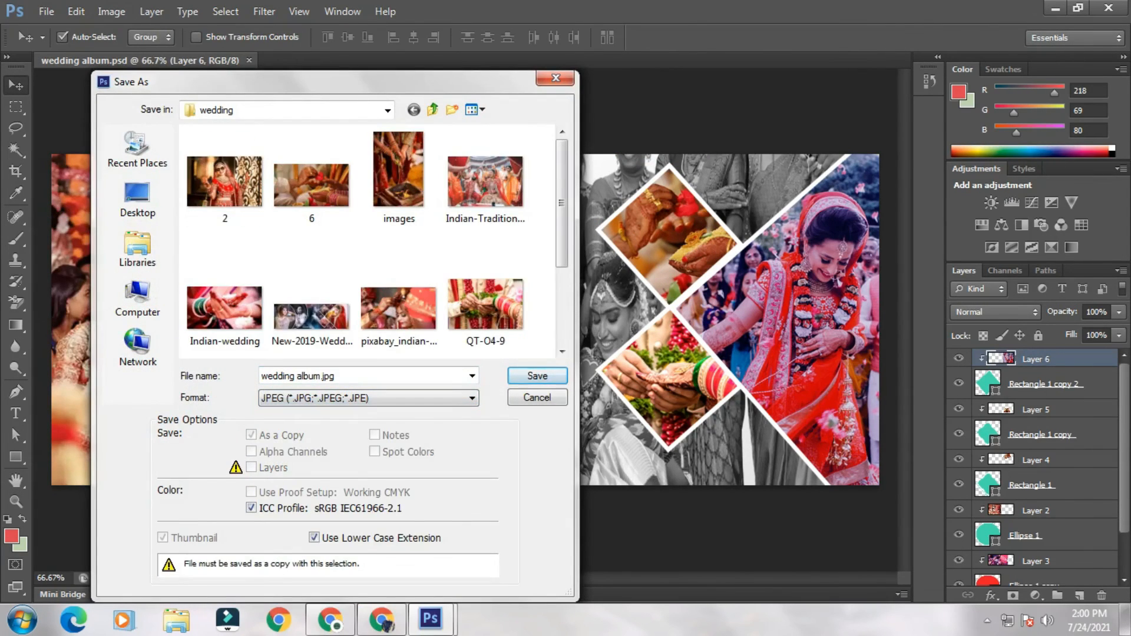
key(Return)
key(Return)
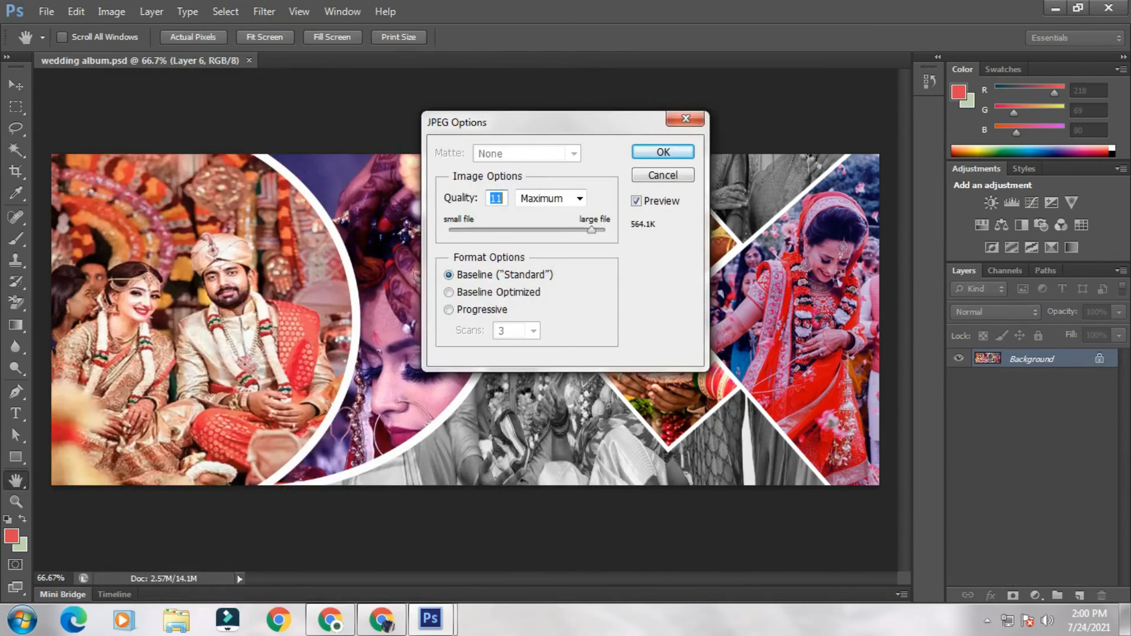
key(Return)
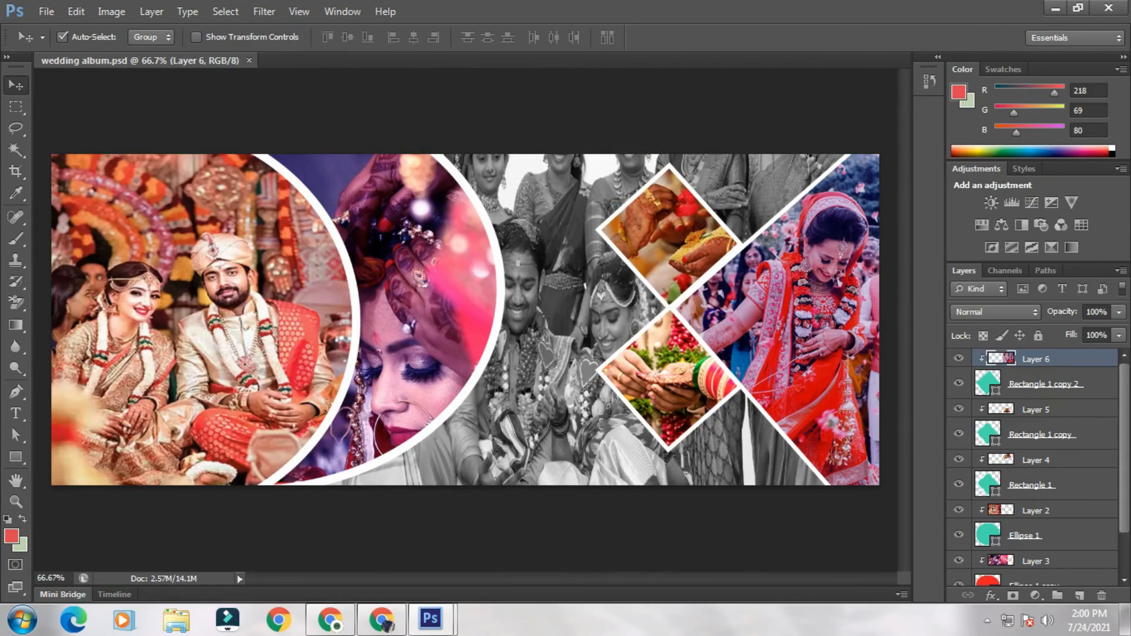